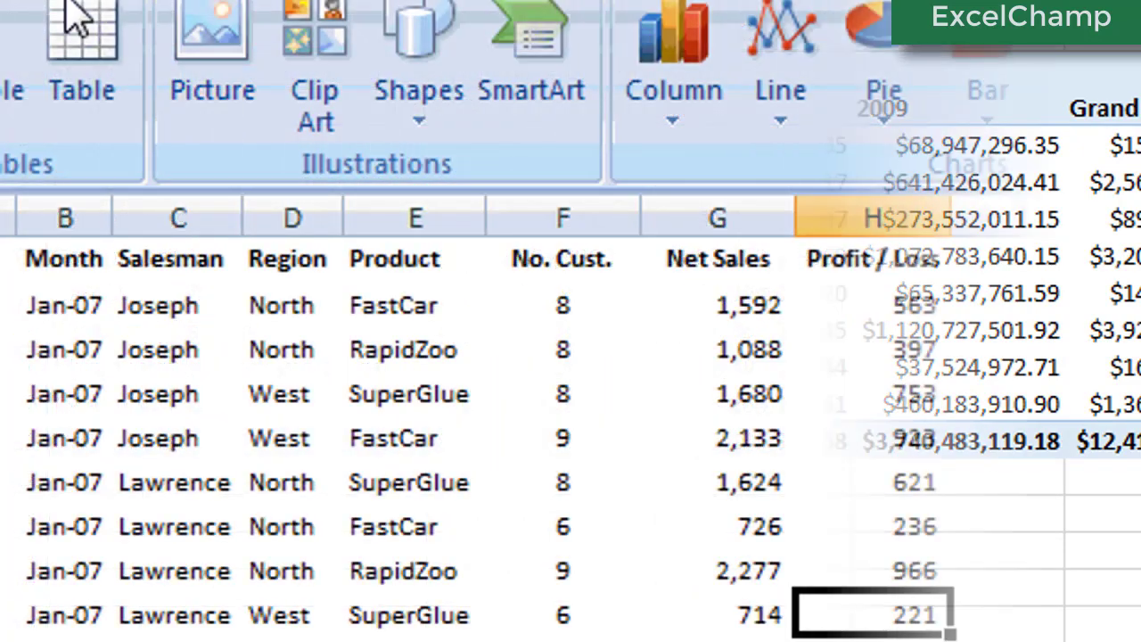
left_click(92, 34)
left_click(546, 453)
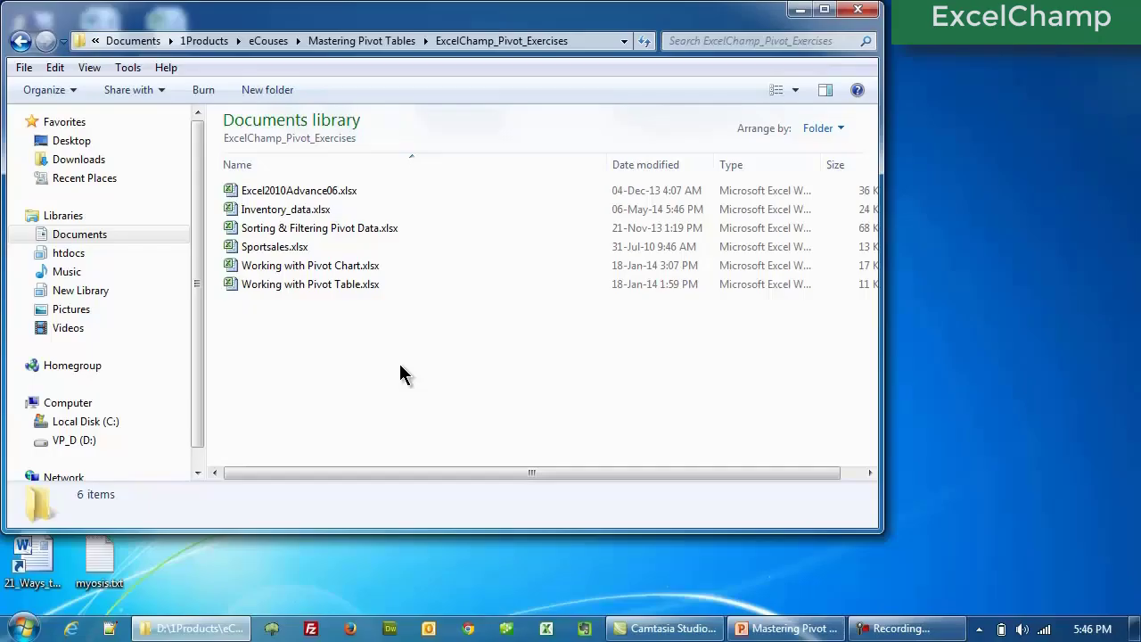
Step: Open the workbook Inventory_data.xlsx from the ExcelChamp_Pivot_Exercises folder
left_click(316, 213)
double_click(316, 213)
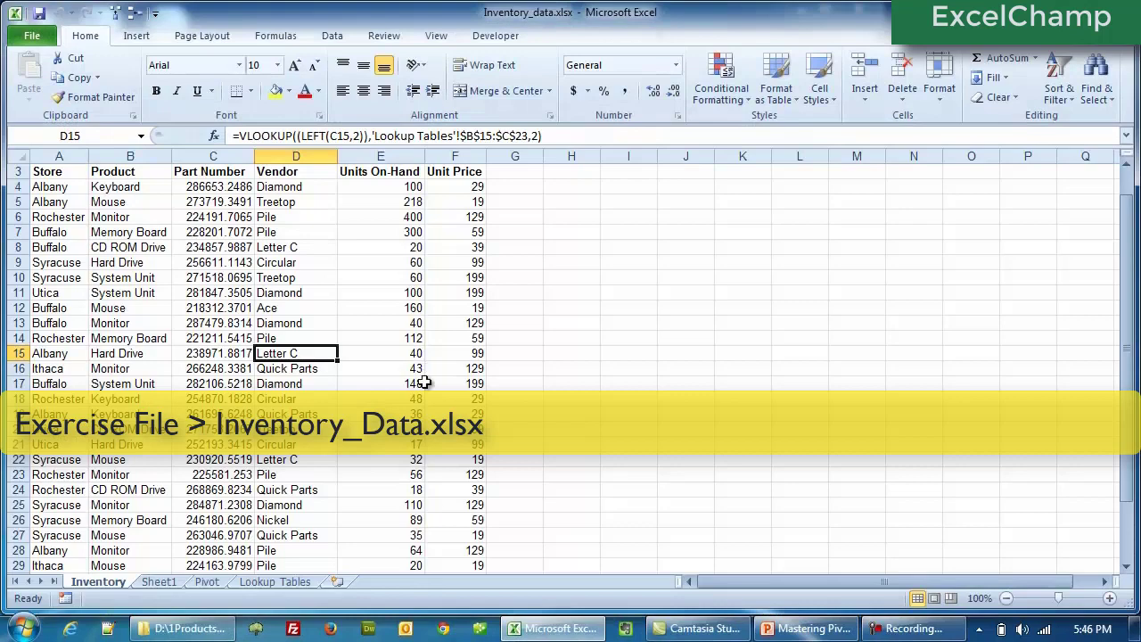
Step: Examine the Inventory Report data, from the column headings in row 3 down to the last record
scroll(306, 365, "up", 1)
left_click(285, 286)
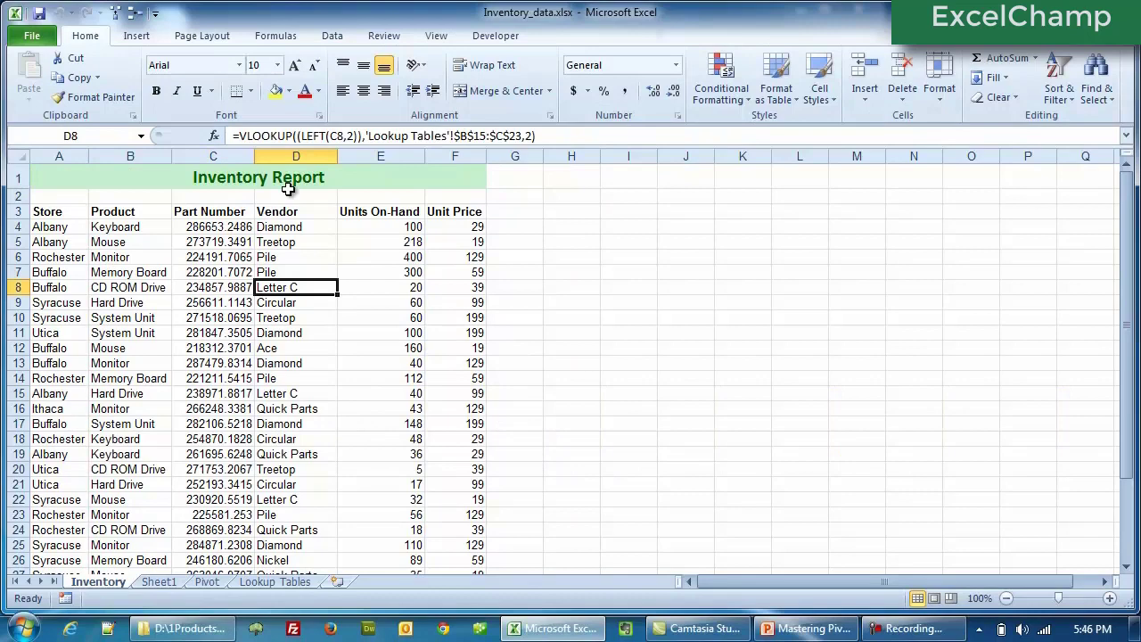
left_click(185, 257)
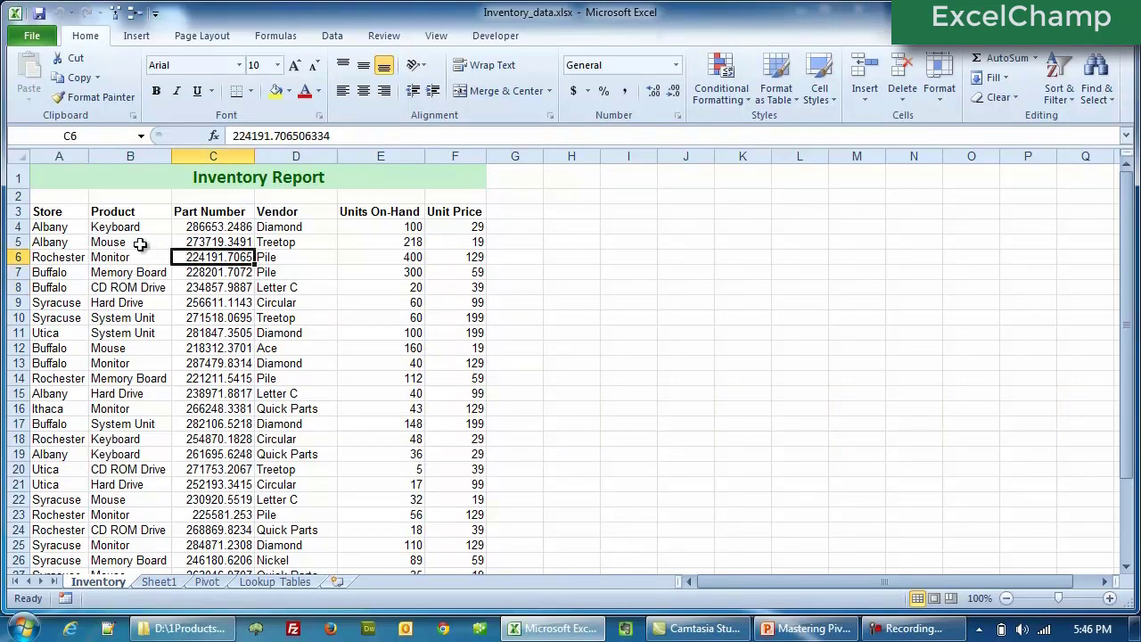
scroll(156, 300, "up", 1)
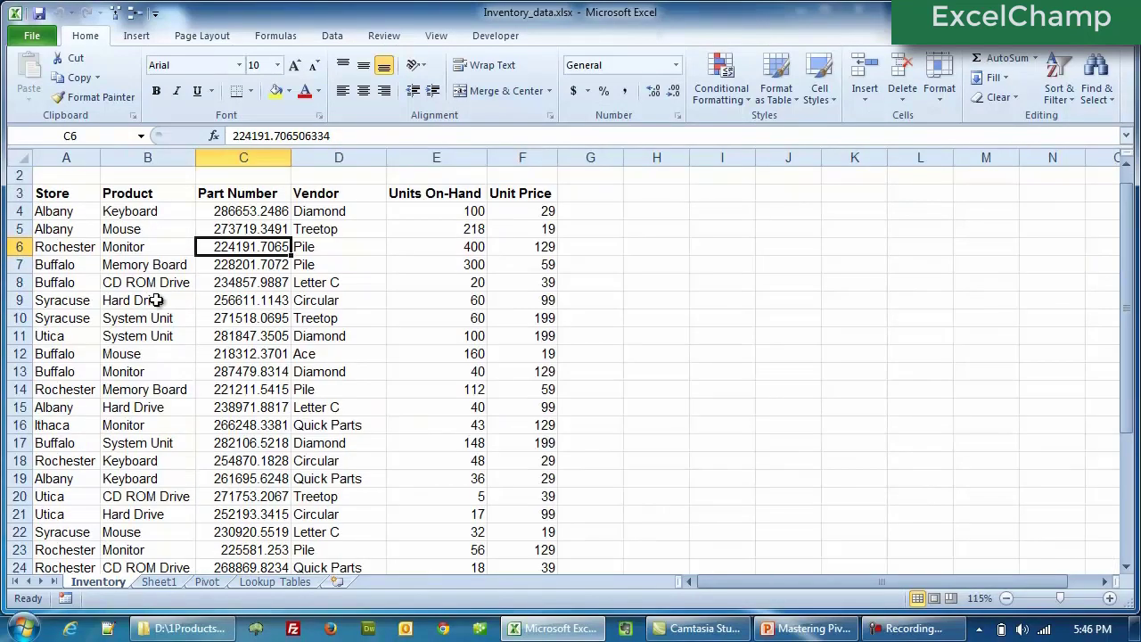
scroll(156, 299, "up", 1)
left_click(46, 223)
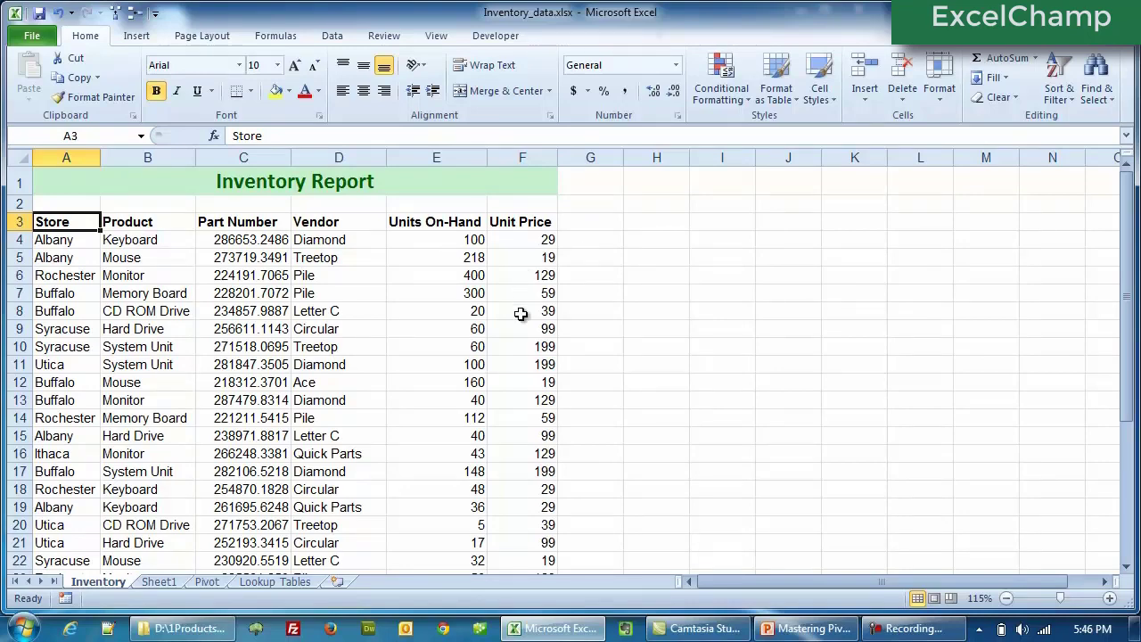
scroll(522, 295, "down", 5)
scroll(515, 365, "down", 1)
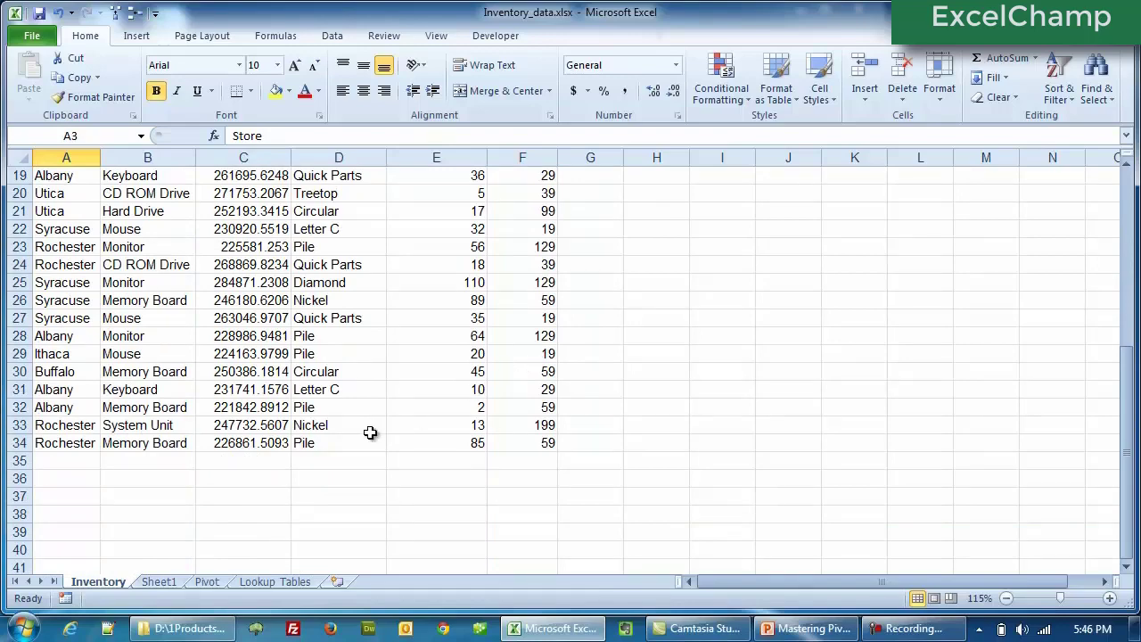
scroll(416, 443, "up", 6)
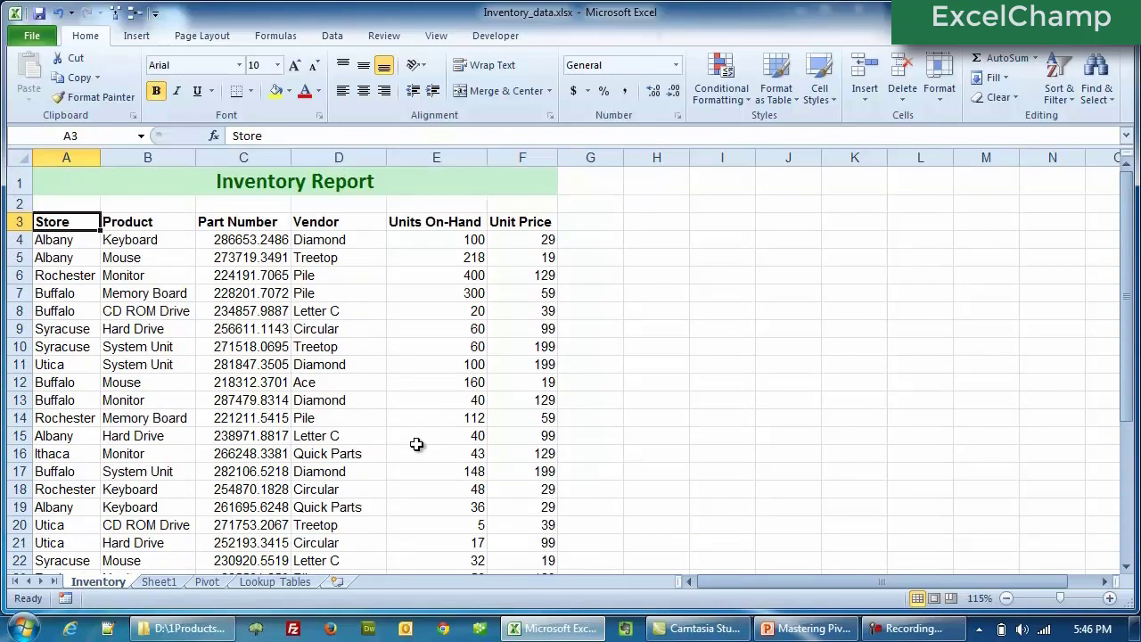
Step: Create a PivotTable on a new worksheet from the inventory data range Inventory!$A$3:$F$34
left_click(419, 363)
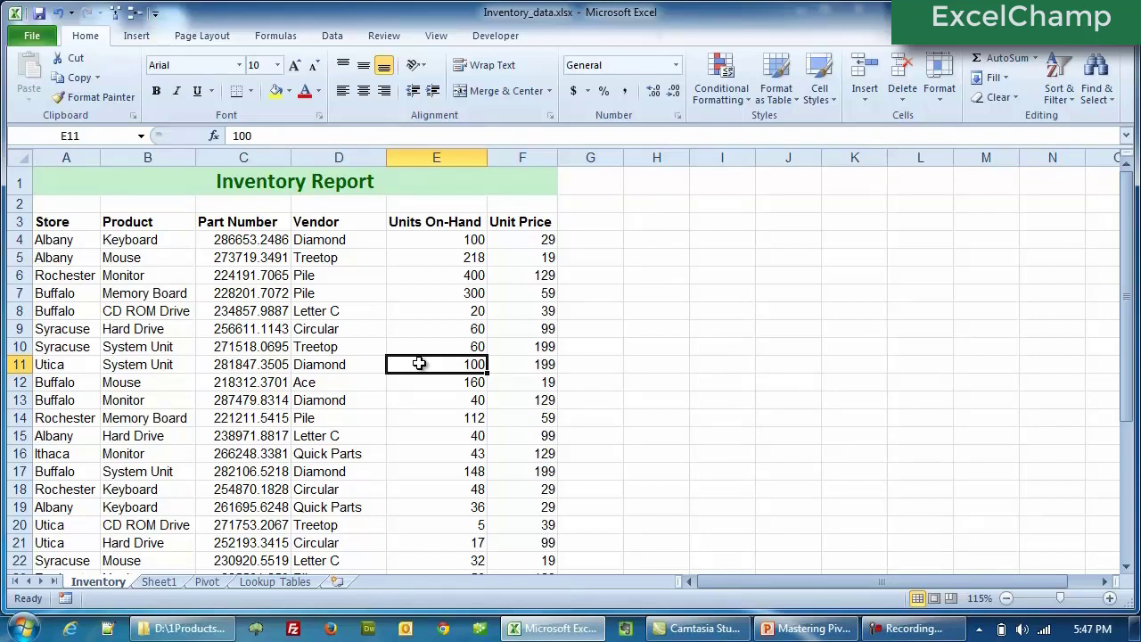
left_click(323, 415)
left_click(143, 468)
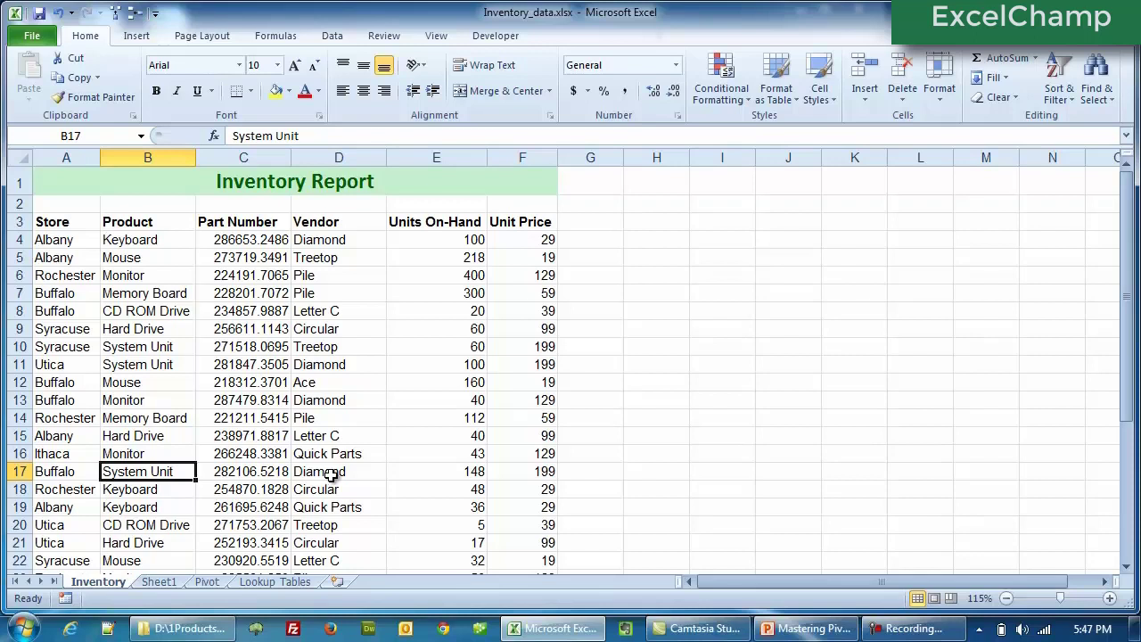
left_click(137, 37)
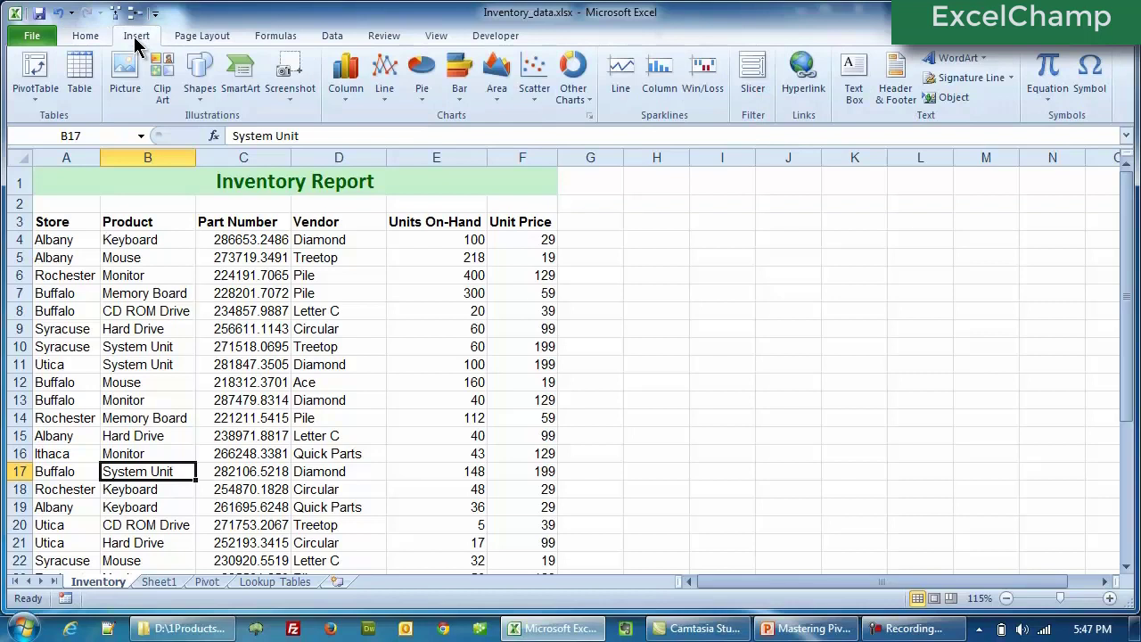
left_click(36, 75)
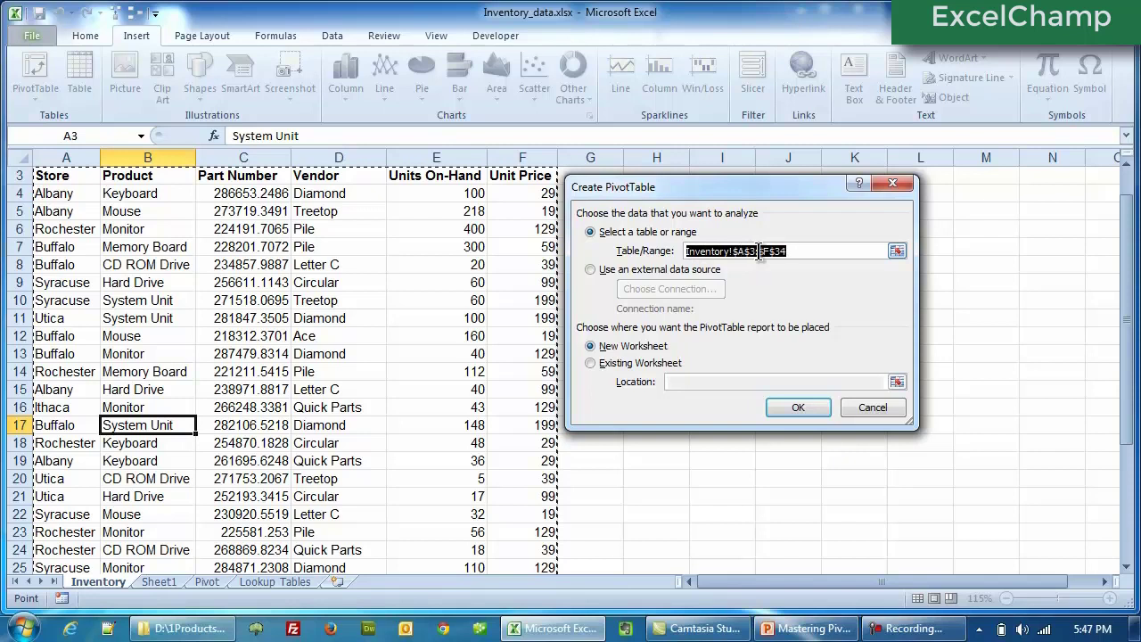
left_click(812, 251)
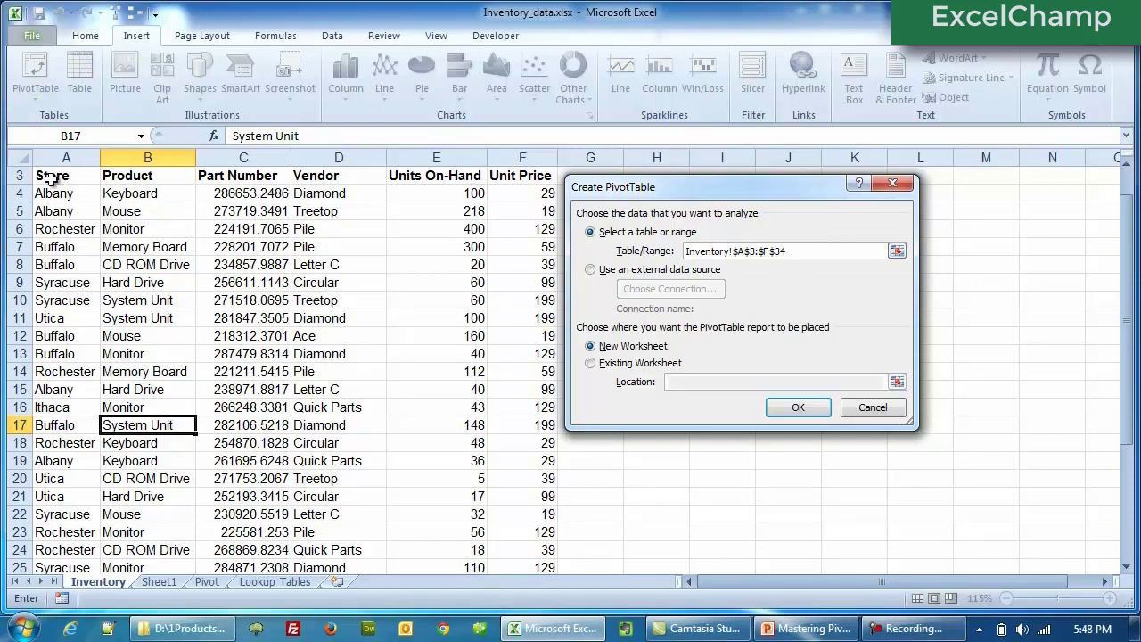
scroll(463, 463, "down", 1)
scroll(467, 467, "down", 3)
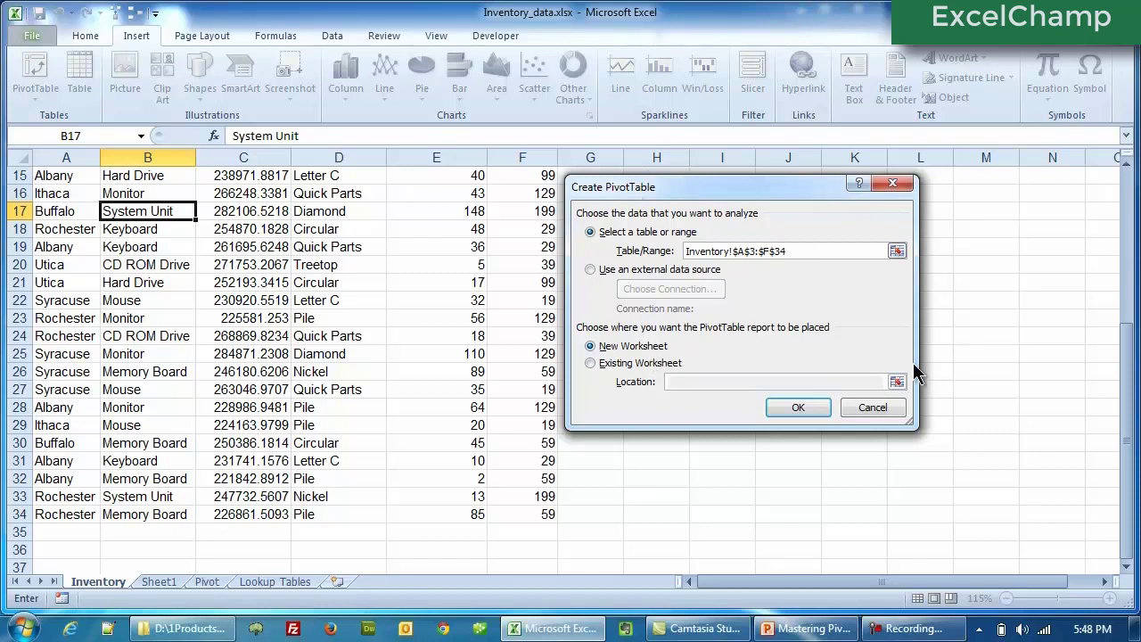
left_click(785, 410)
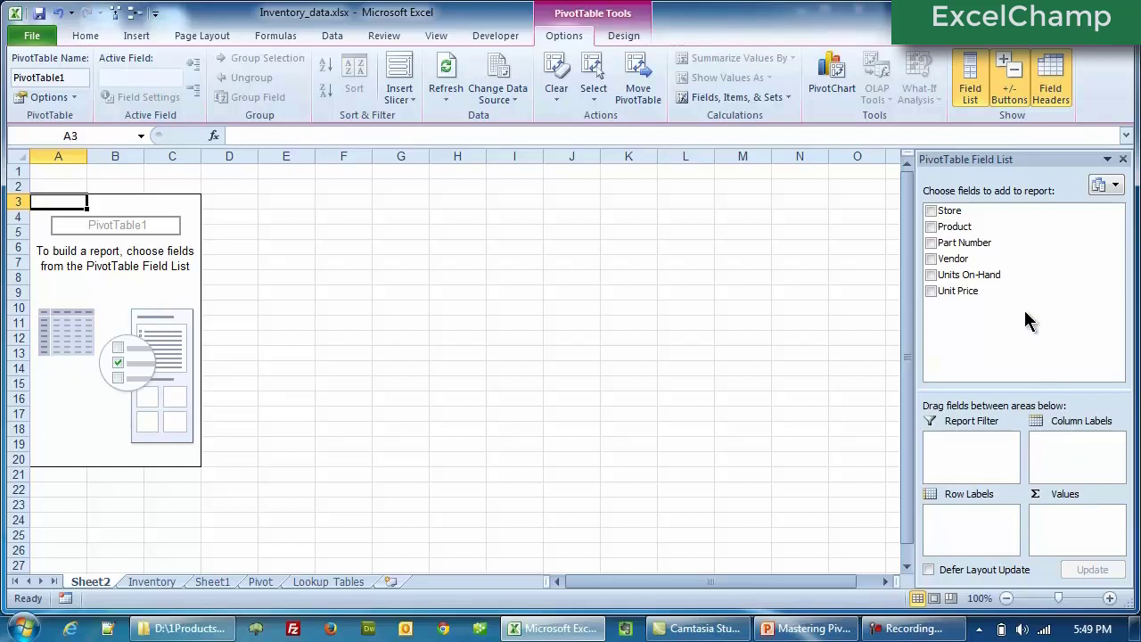
Step: Build the PivotTable with Store and Vendor as row labels and the sum of Units On-Hand as values
left_click(930, 211)
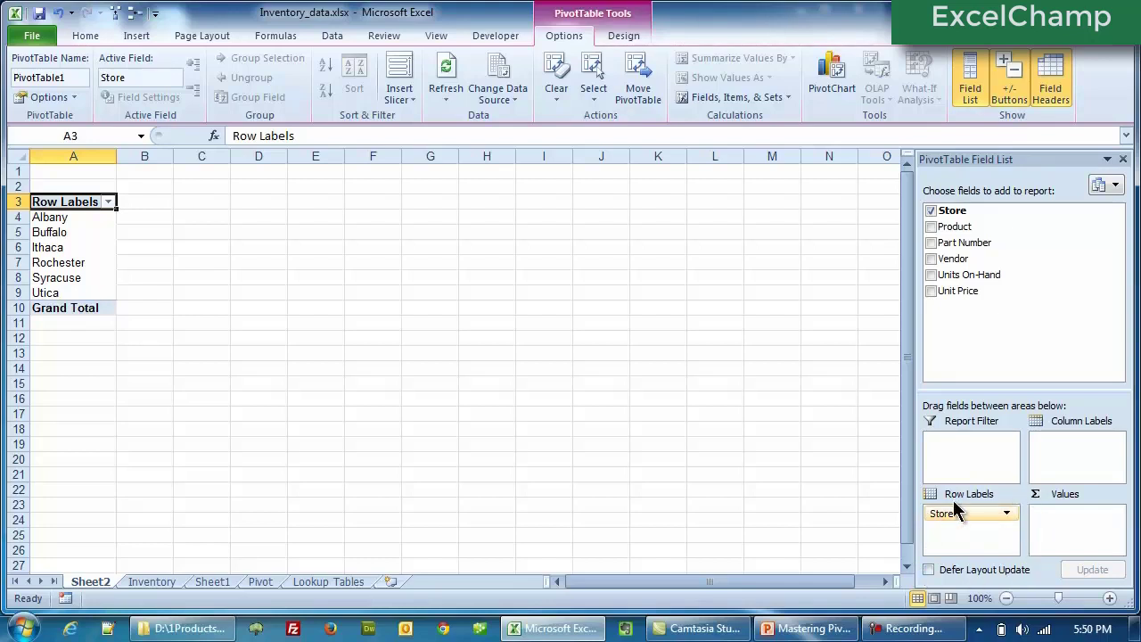
left_click(930, 275)
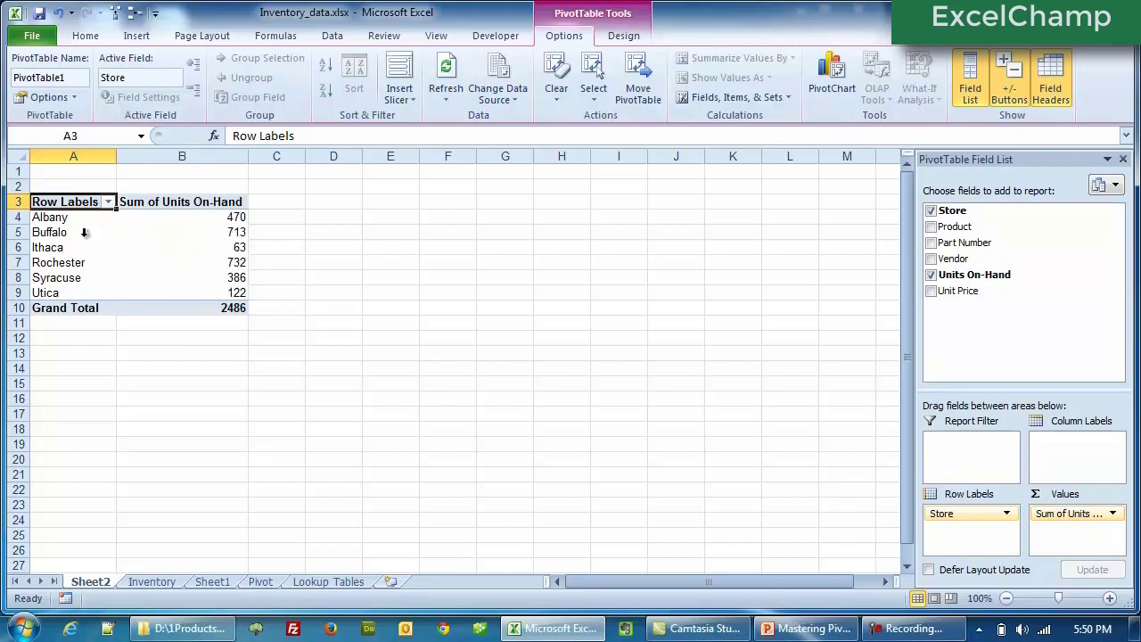
mouse_move(182, 294)
mouse_move(166, 265)
left_click(932, 260)
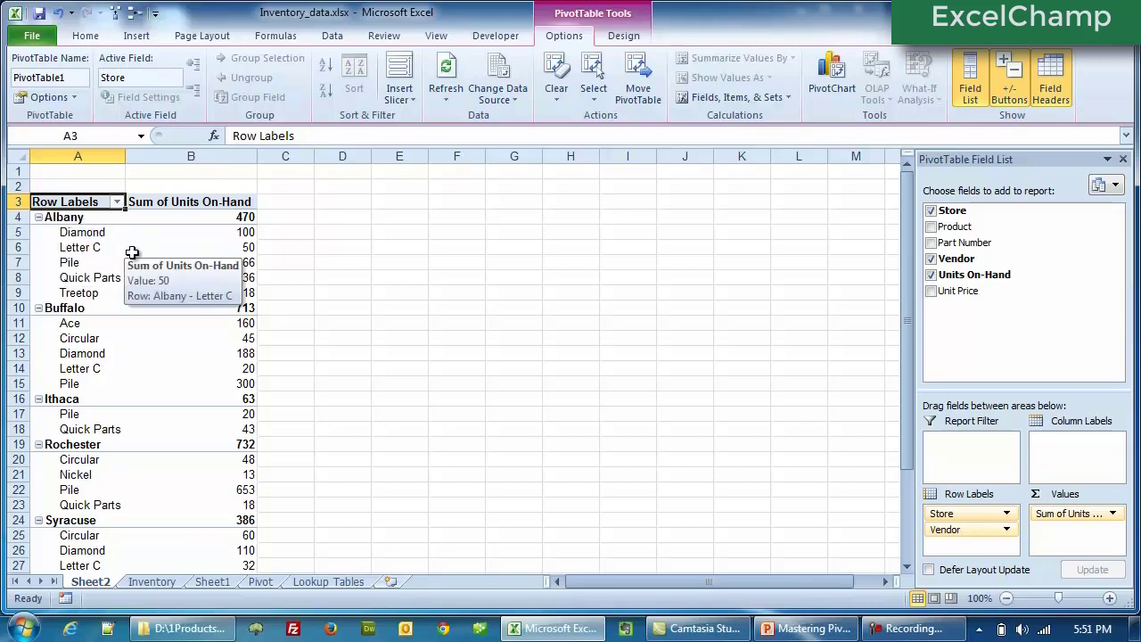
Step: Examine the units on hand per vendor under each store, down to the grand total row
left_click(106, 233)
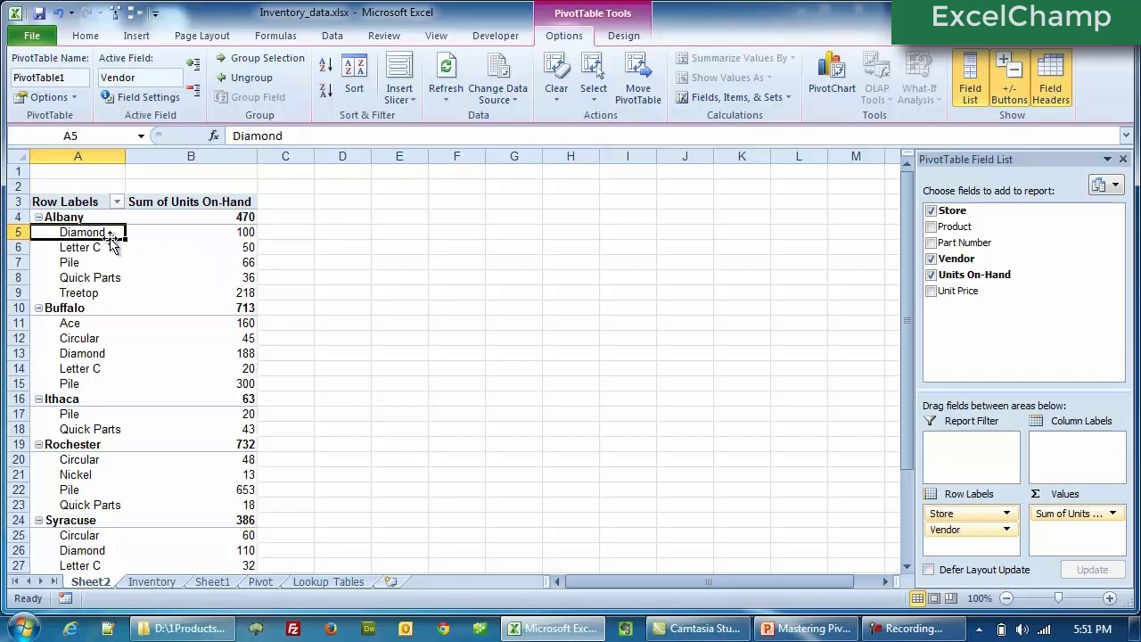
mouse_move(232, 237)
scroll(117, 422, "down", 1)
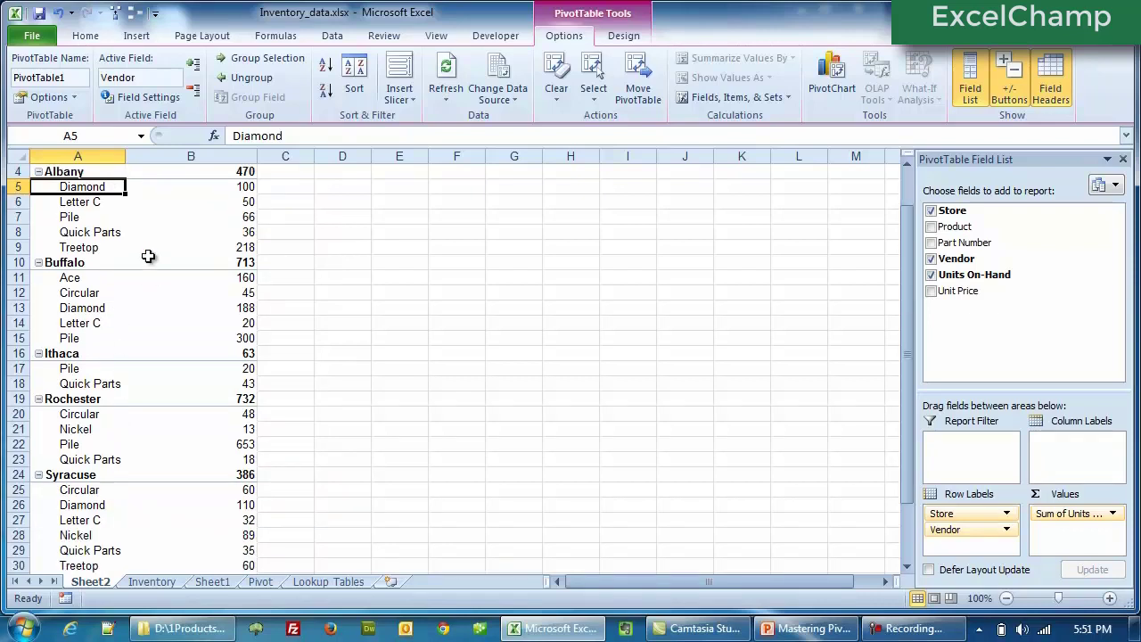
mouse_move(143, 248)
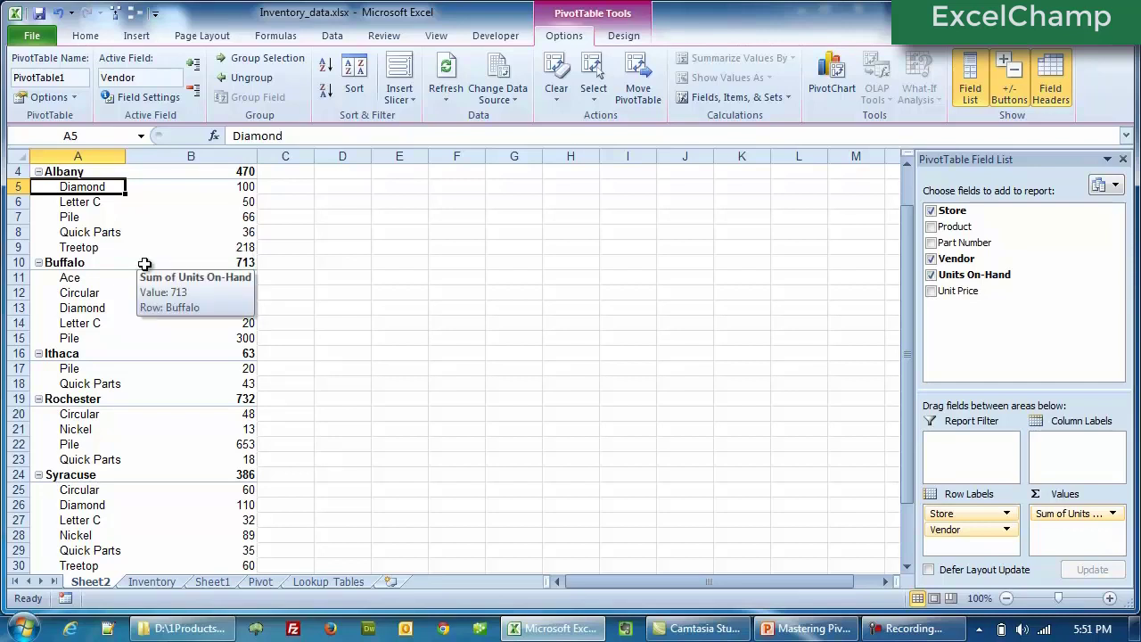
scroll(145, 264, "down", 3)
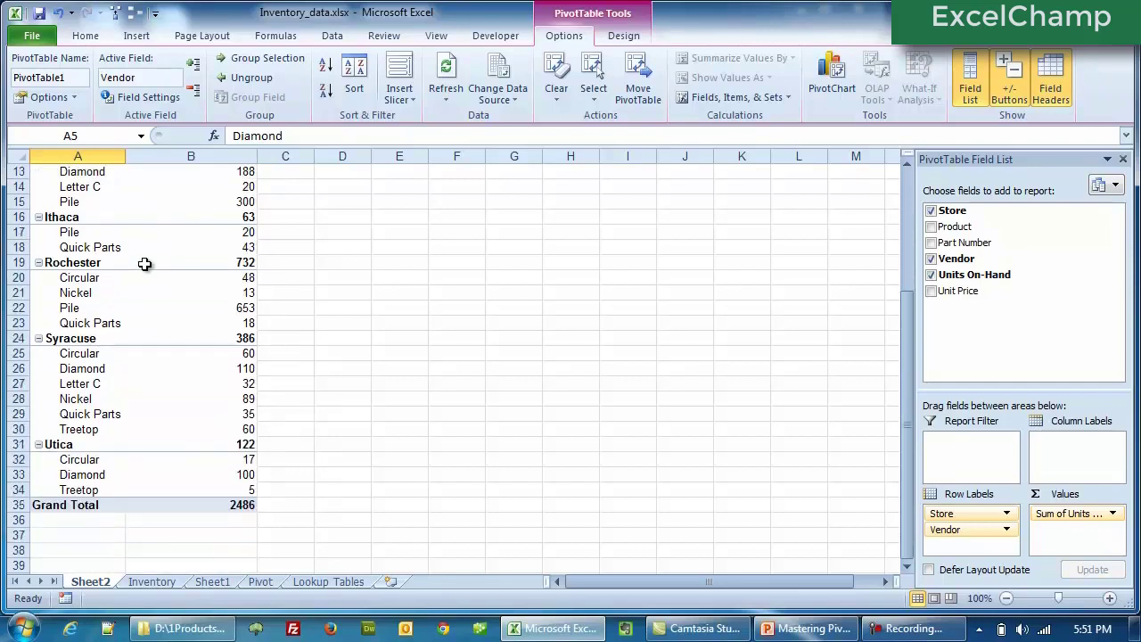
scroll(147, 268, "down", 1)
scroll(157, 374, "up", 5)
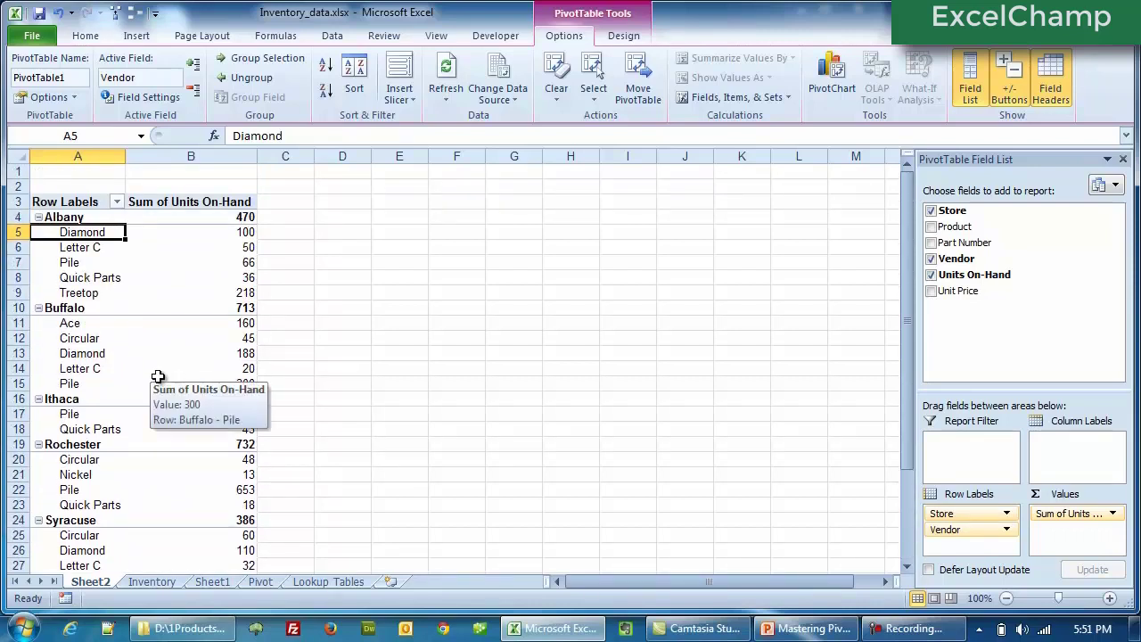
scroll(158, 376, "down", 4)
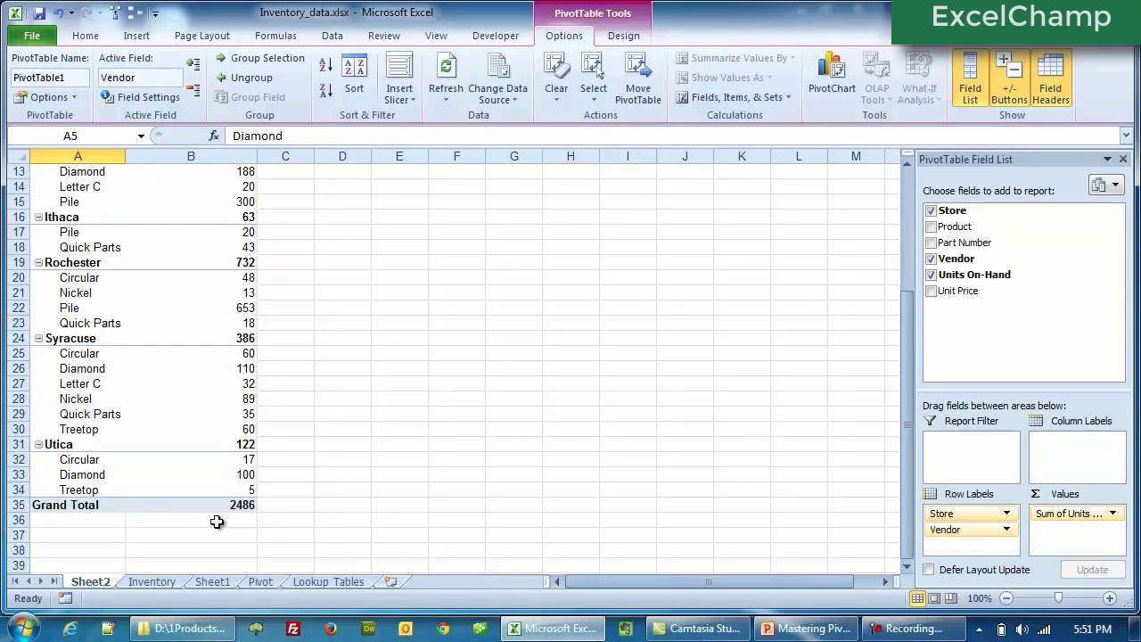
scroll(217, 522, "up", 4)
left_click(191, 338)
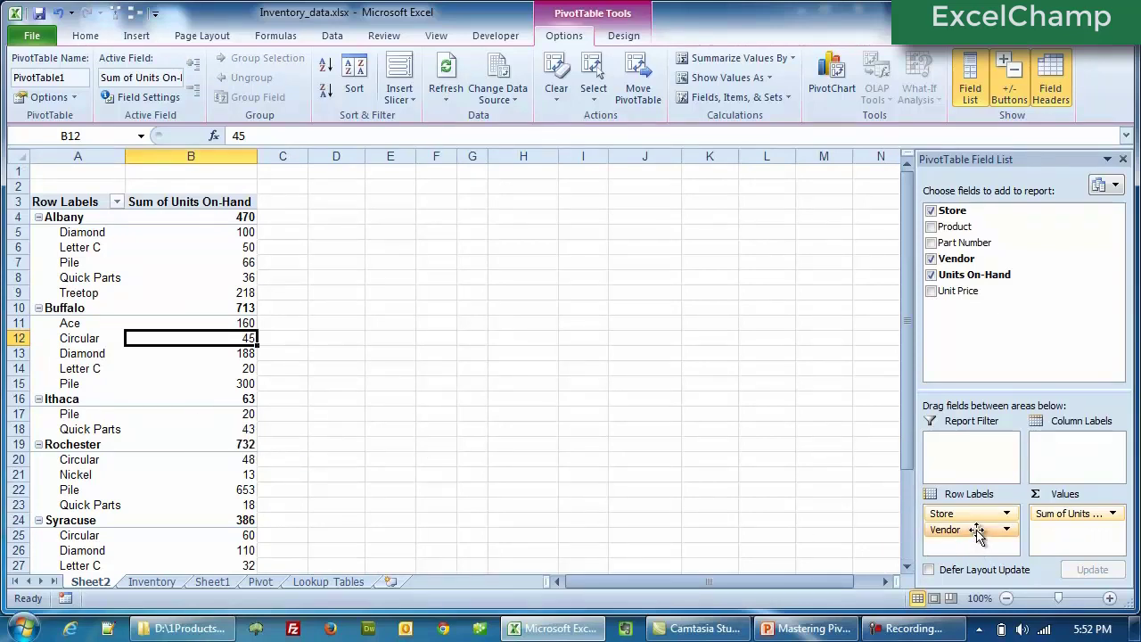
Step: Move the Vendor field from the row labels to the column labels and review the store and vendor totals
left_click_drag(978, 532, 1061, 464)
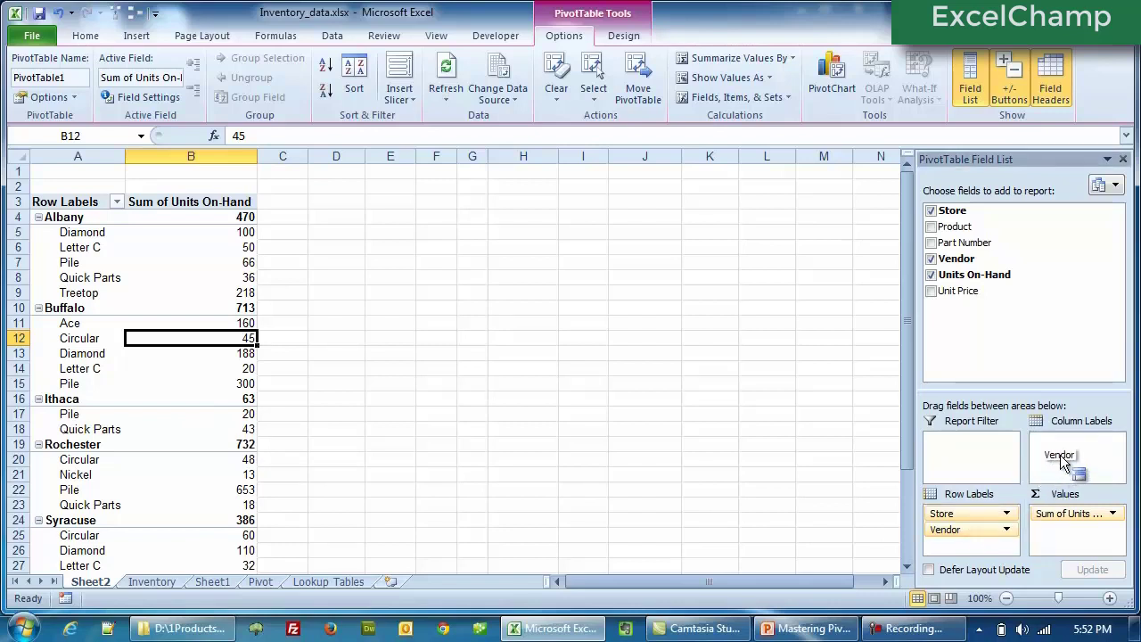
left_click_drag(1061, 458, 1070, 457)
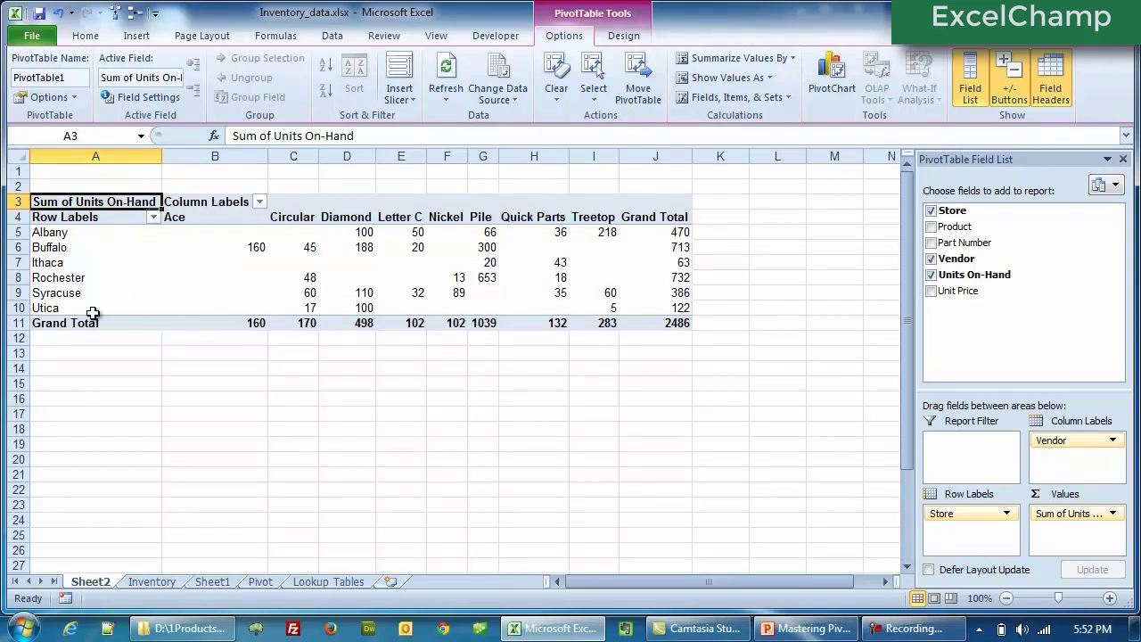
mouse_move(613, 235)
mouse_move(676, 327)
mouse_move(348, 327)
left_click(62, 265)
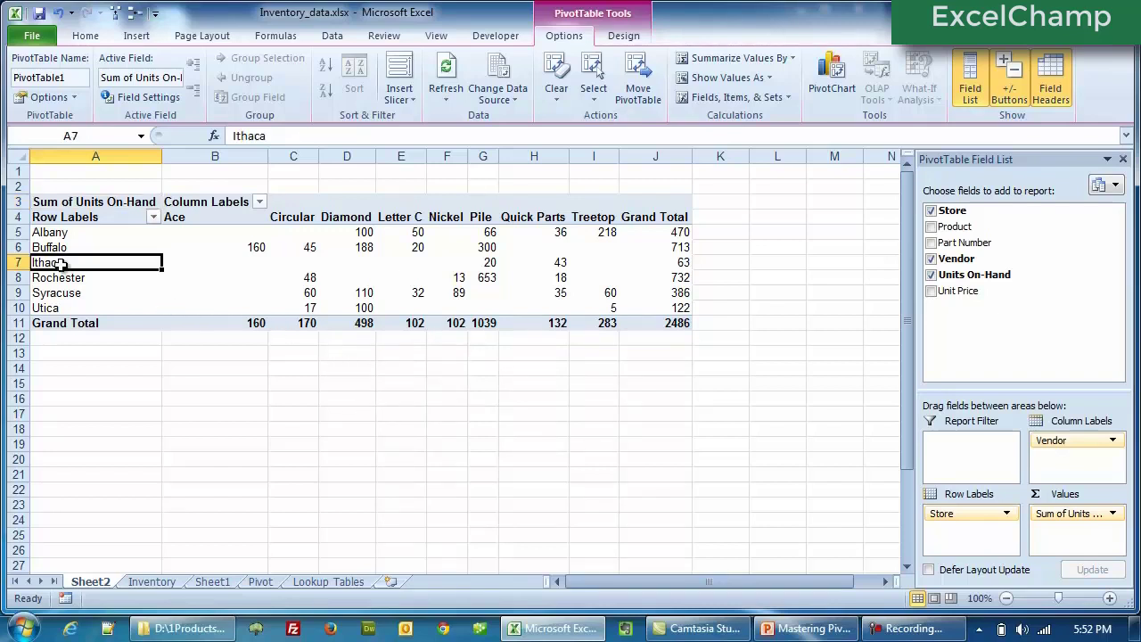
left_click(624, 261)
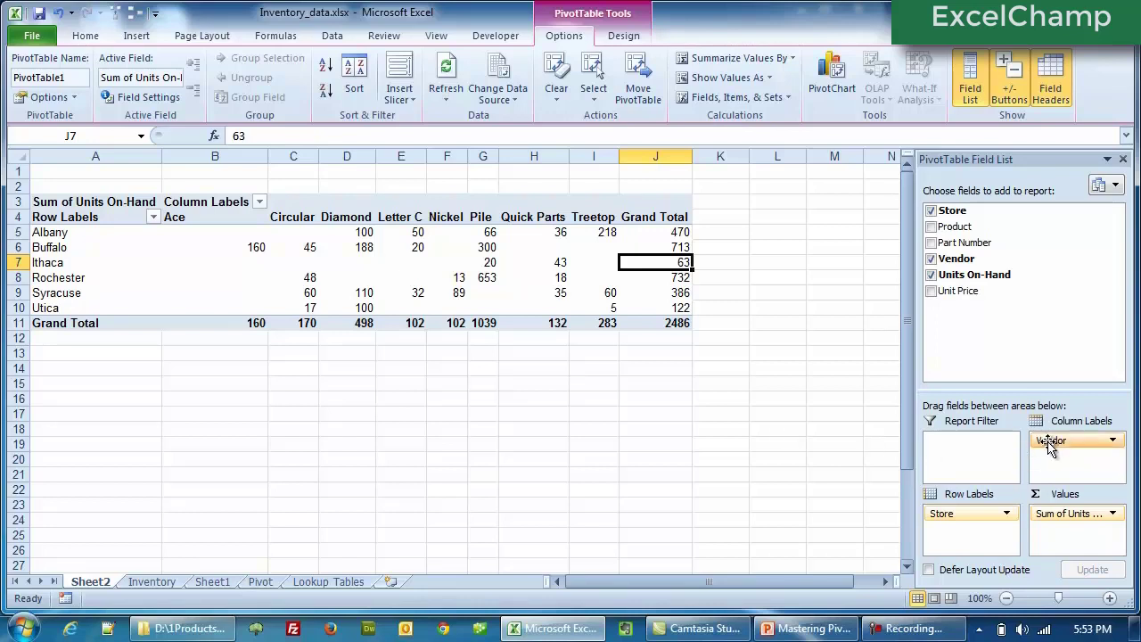
Step: Swap the two label fields so that Vendor forms the rows and Store forms the columns
left_click_drag(1062, 446, 1071, 471)
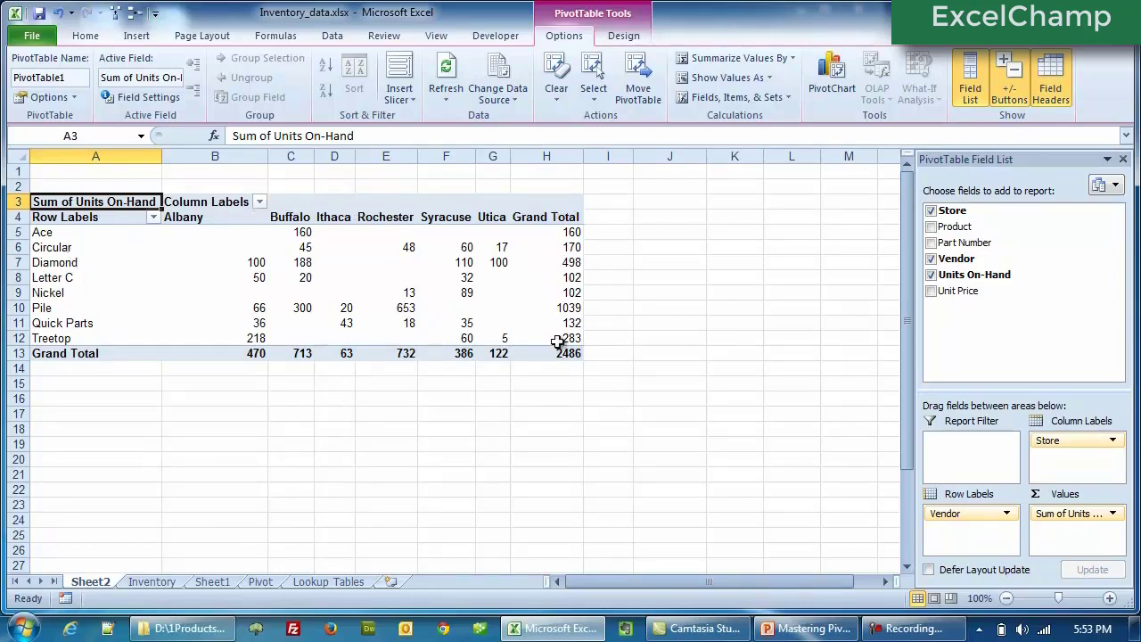
mouse_move(558, 356)
Step: Remove the Vendor field from the PivotTable and move Store from the column labels to the row labels
left_click_drag(969, 517, 826, 467)
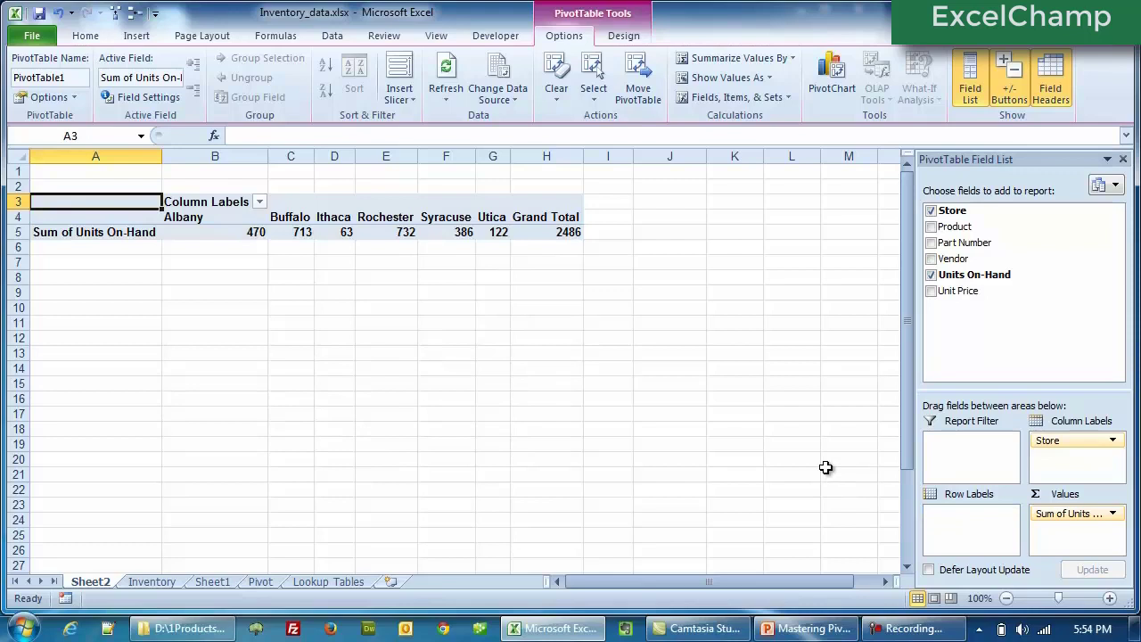
left_click_drag(1045, 440, 950, 533)
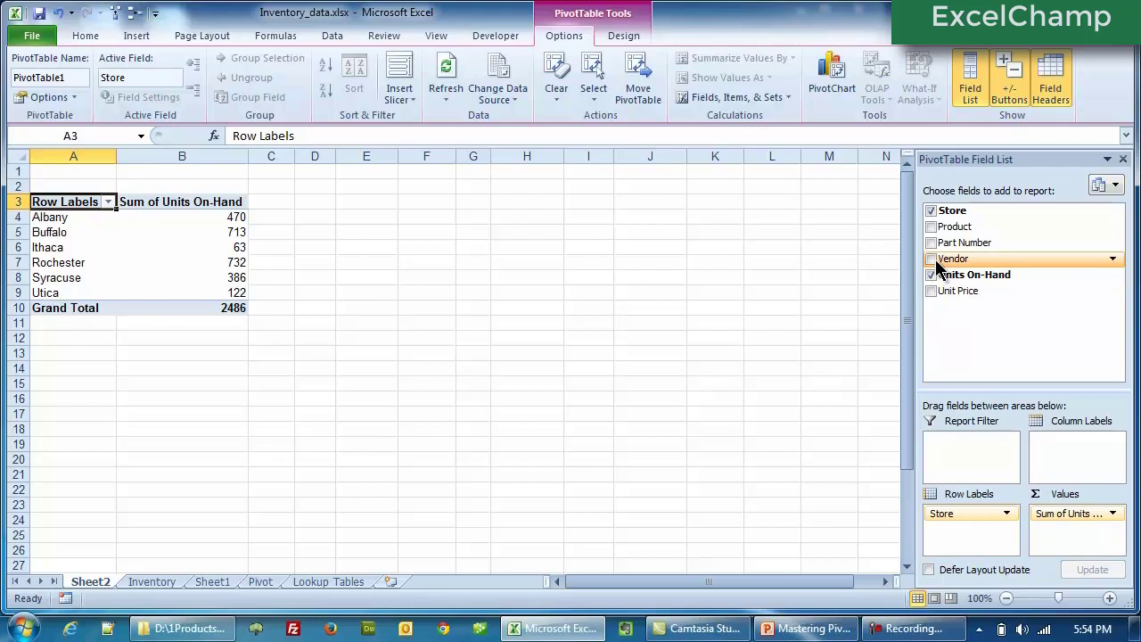
Step: Add Vendor as the column labels and Product as the report filter of the PivotTable
left_click_drag(936, 259, 1072, 467)
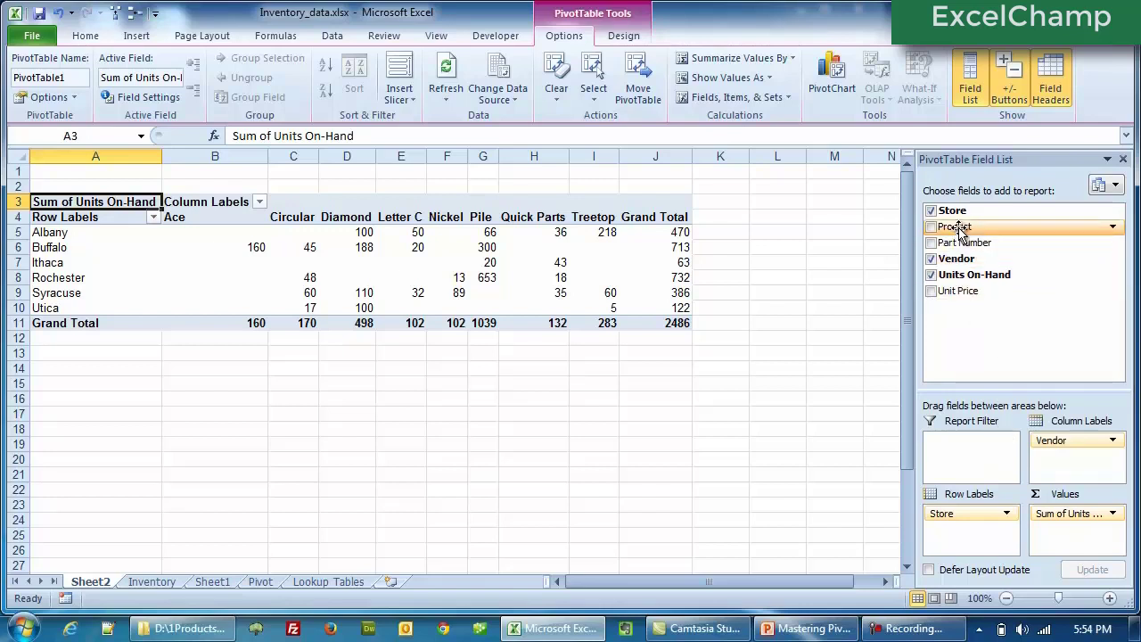
left_click_drag(959, 230, 963, 451)
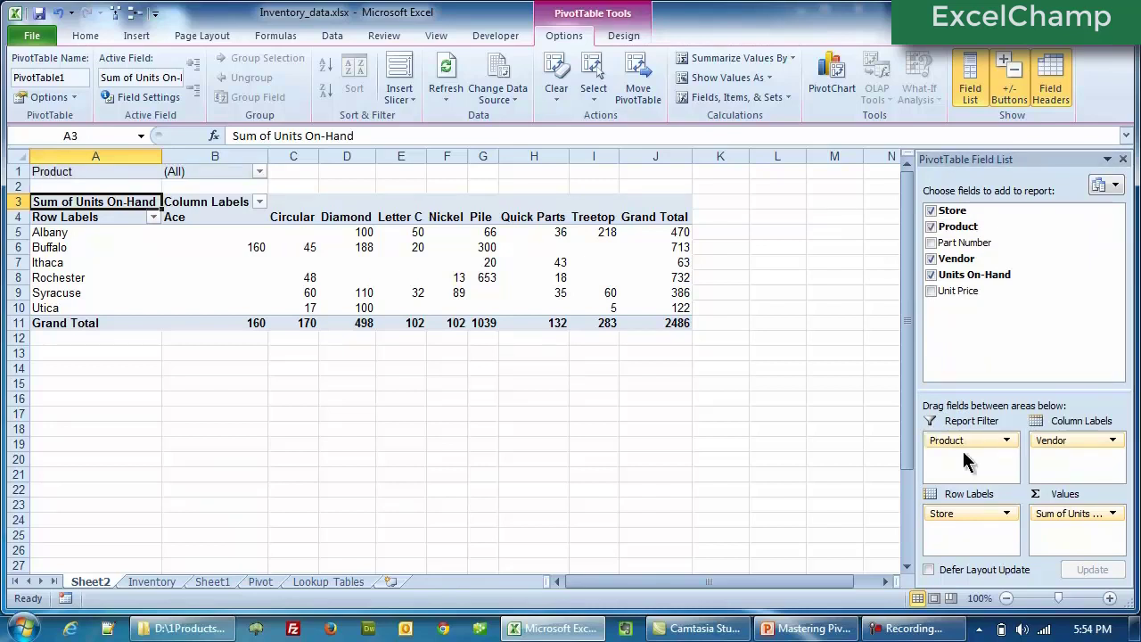
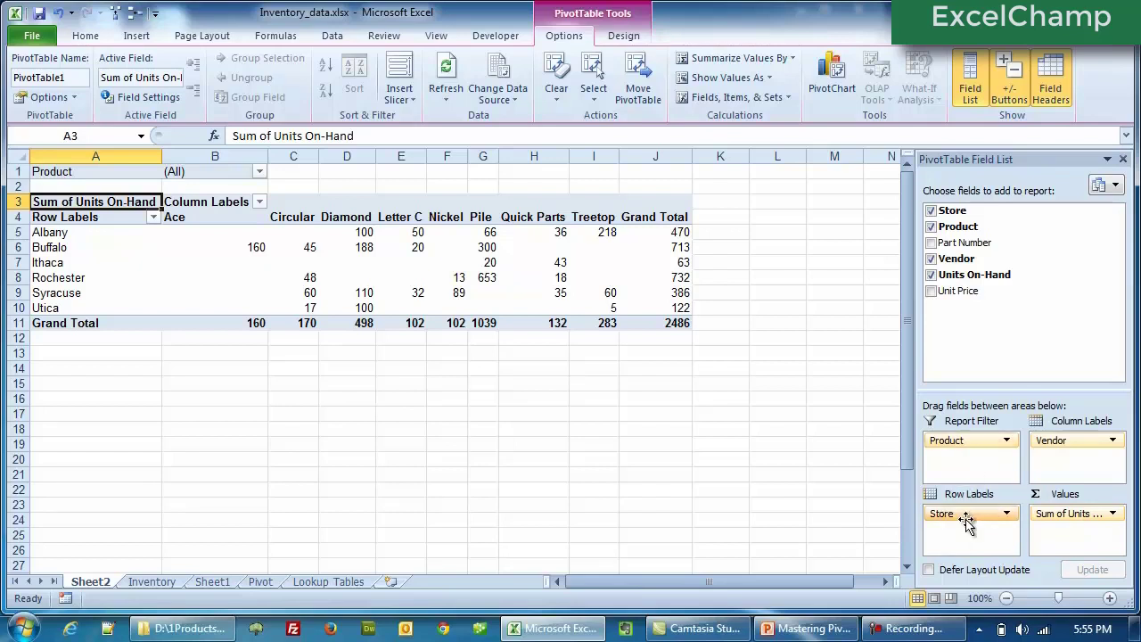
Step: Swap Store and Product in the PivotTable so that Product forms the row labels and Store the report filter
mouse_move(968, 514)
left_mouse_down()
mouse_move(958, 465)
mouse_move(956, 522)
left_mouse_up()
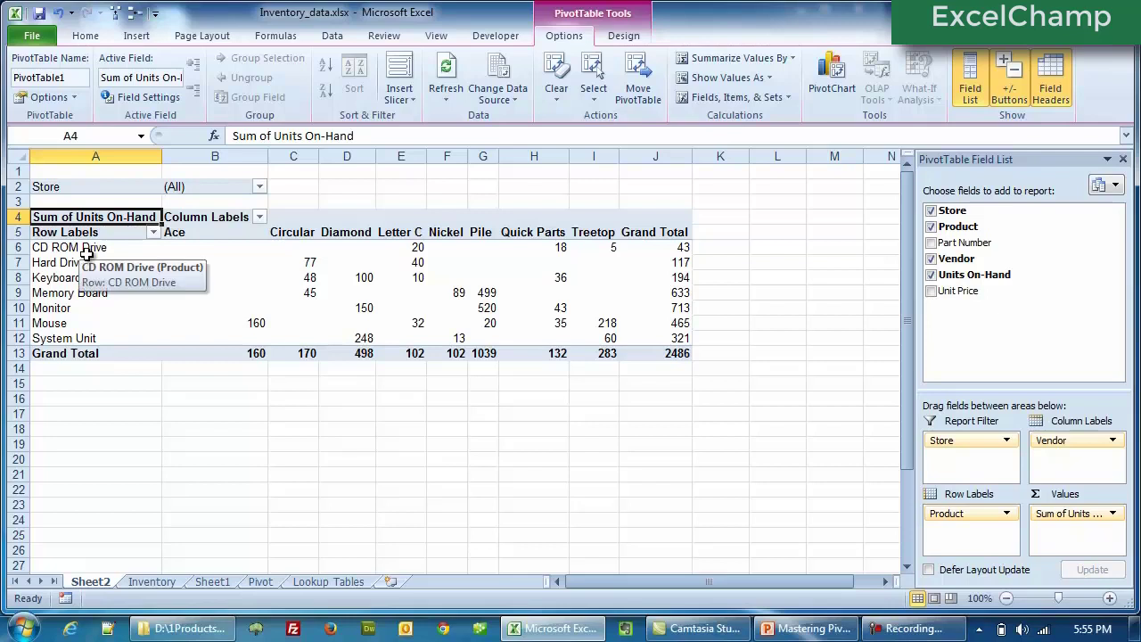
mouse_move(678, 247)
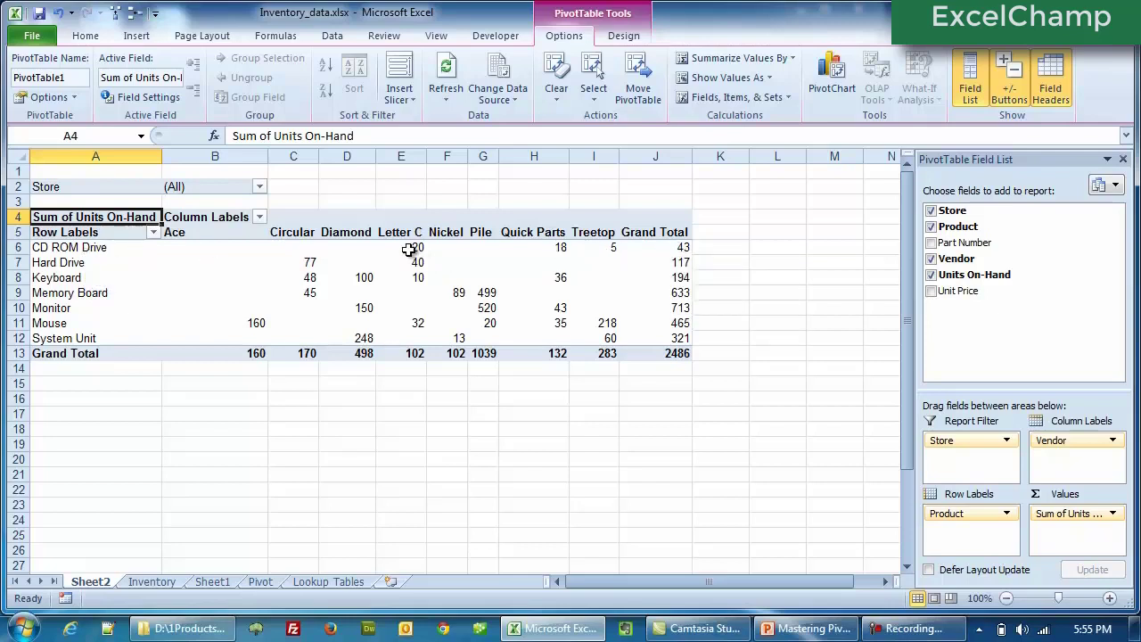
mouse_move(409, 249)
mouse_move(533, 250)
Step: Filter the PivotTable report to the Albany store only
left_click(258, 188)
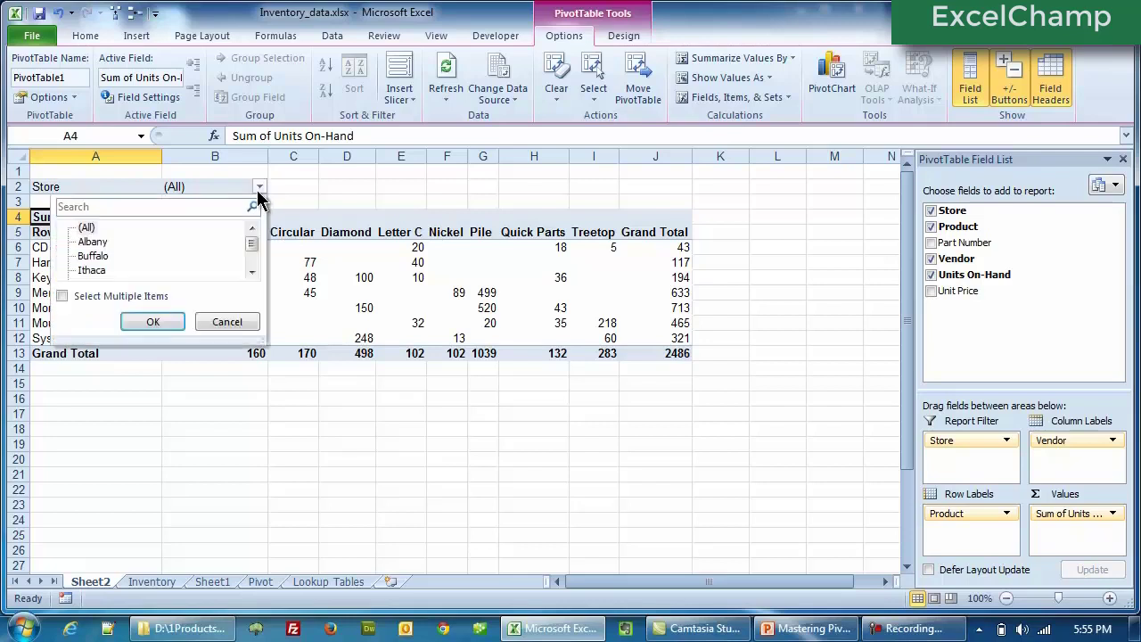
left_click(92, 242)
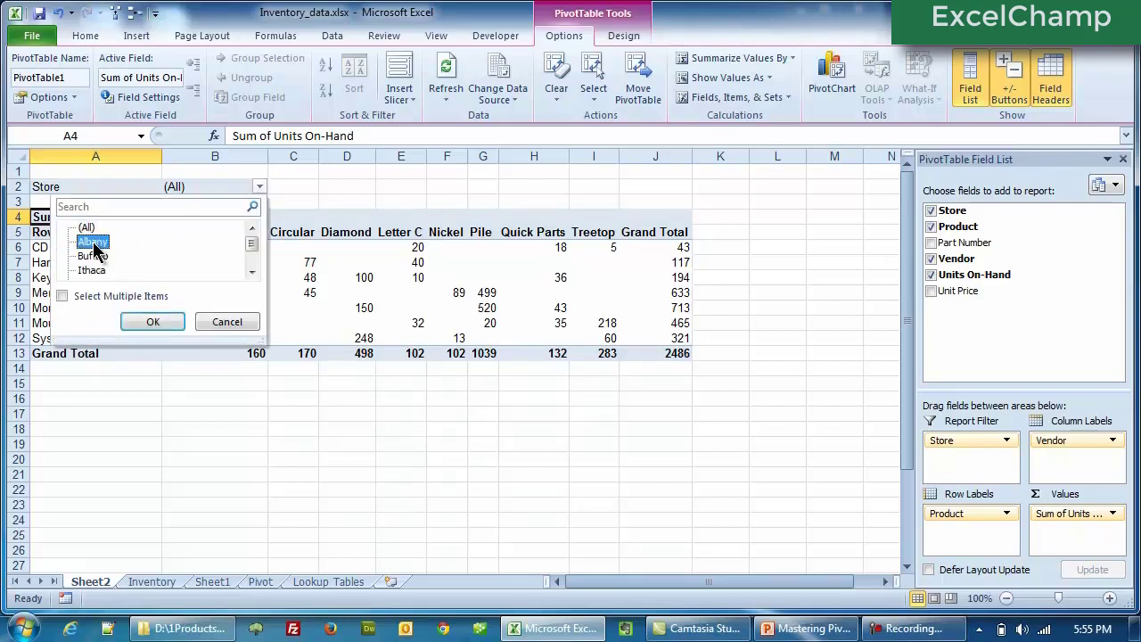
left_click(136, 321)
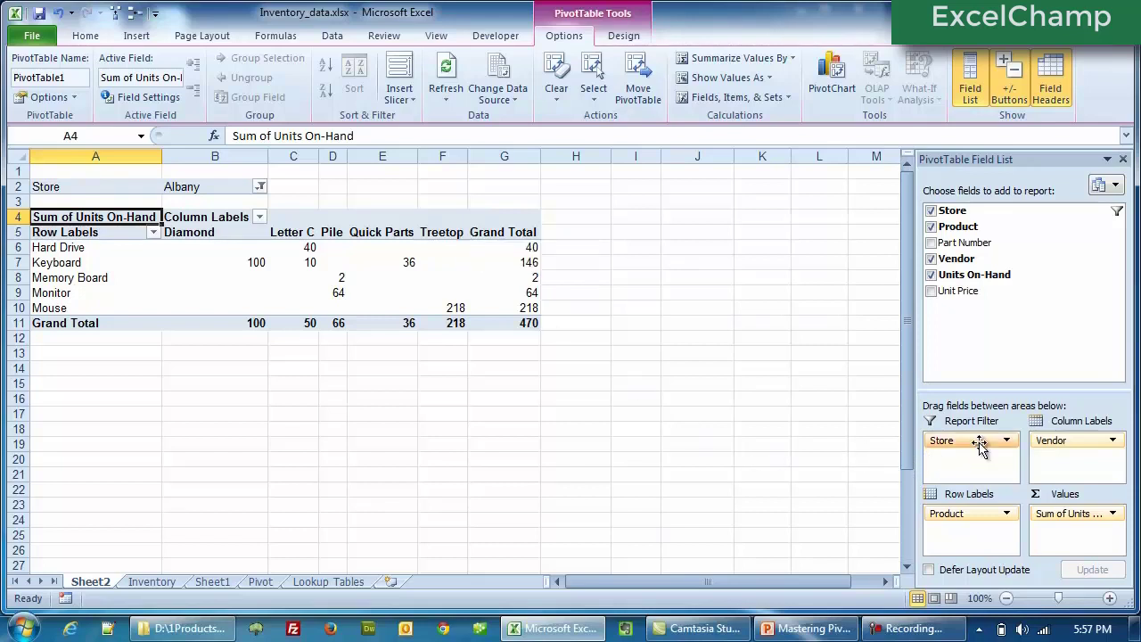
Step: Return Store to the row labels with Product as the report filter, and filter the report to Monitor
left_click_drag(979, 447, 972, 470)
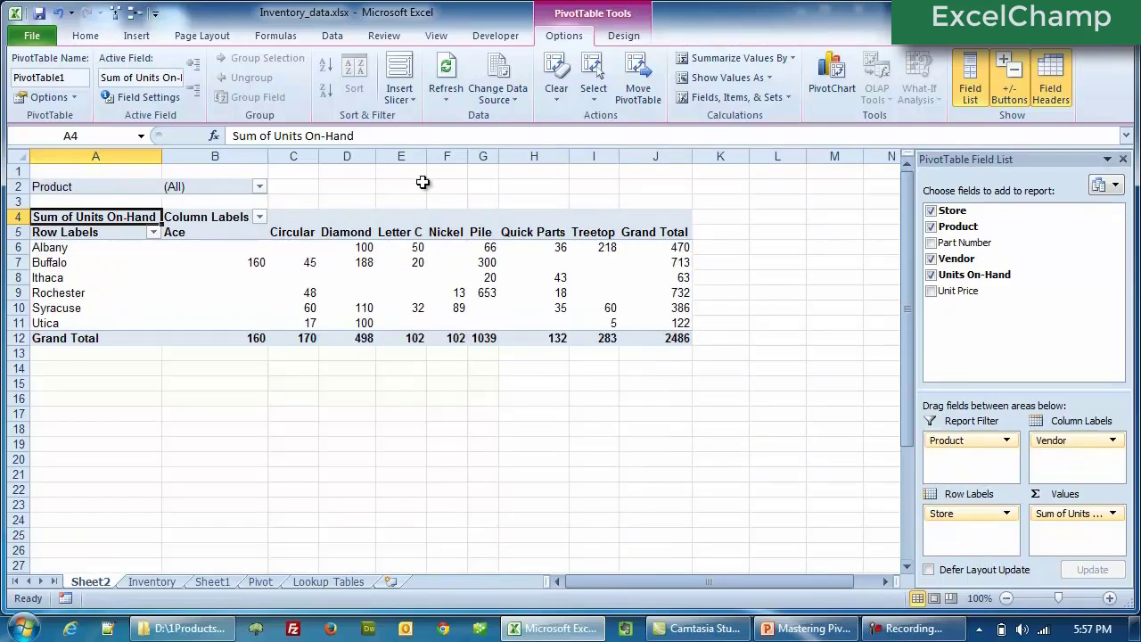
left_click(259, 187)
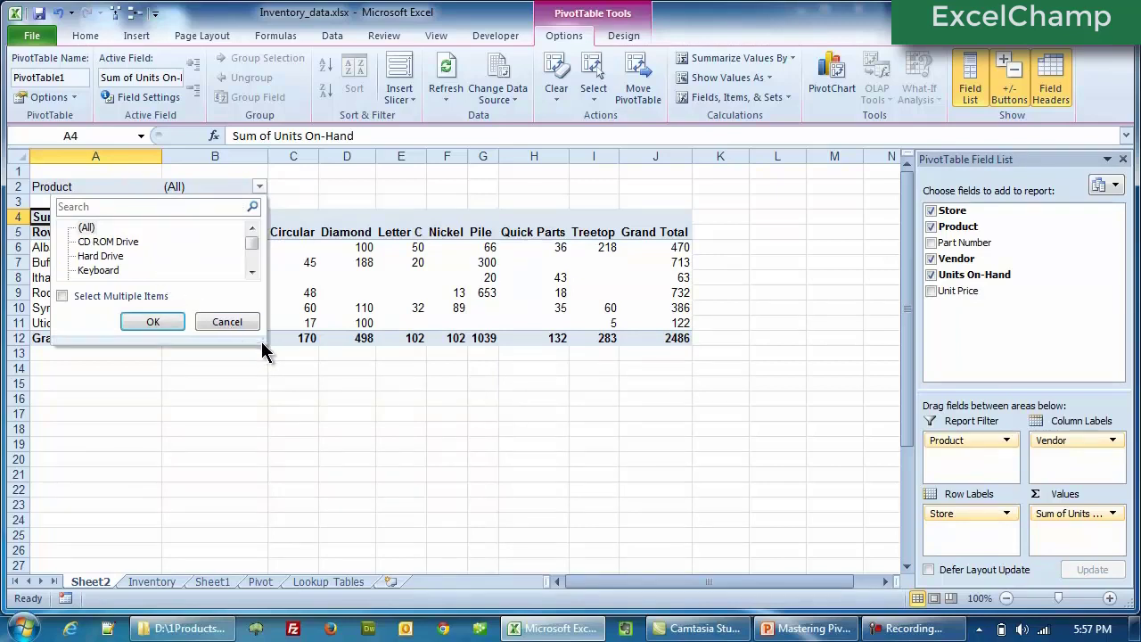
left_click_drag(261, 343, 289, 434)
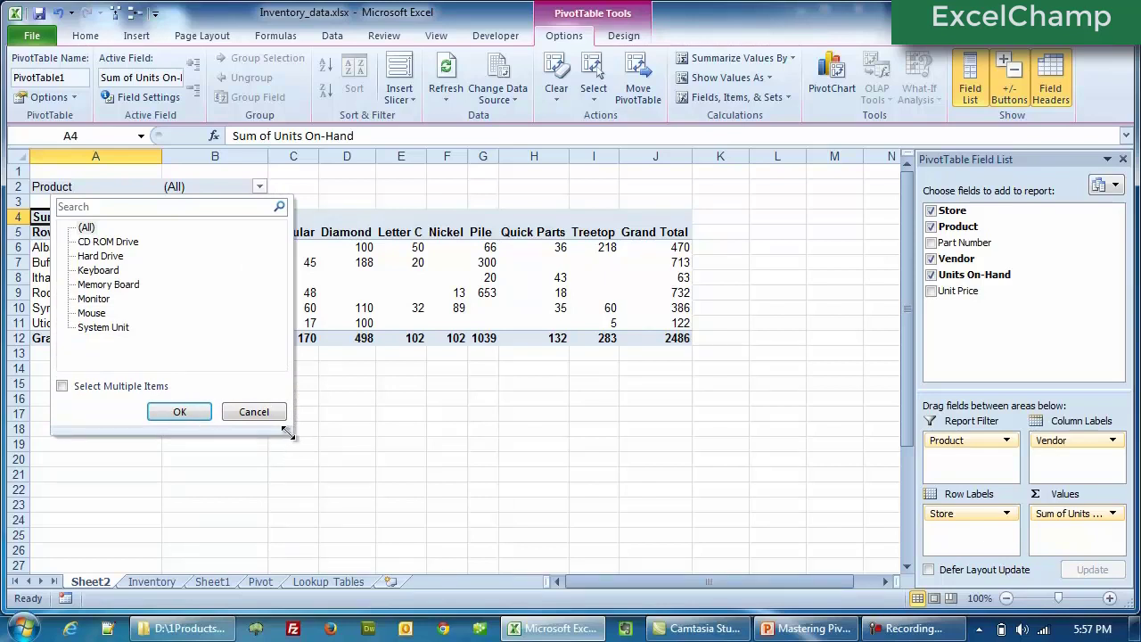
left_click_drag(288, 434, 301, 450)
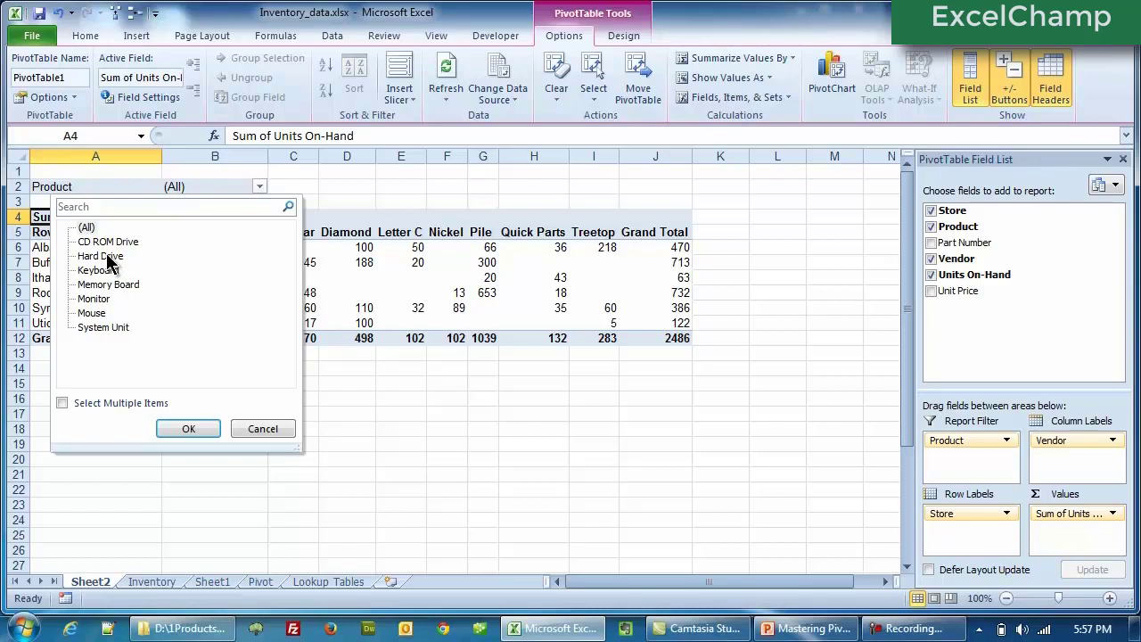
left_click(98, 301)
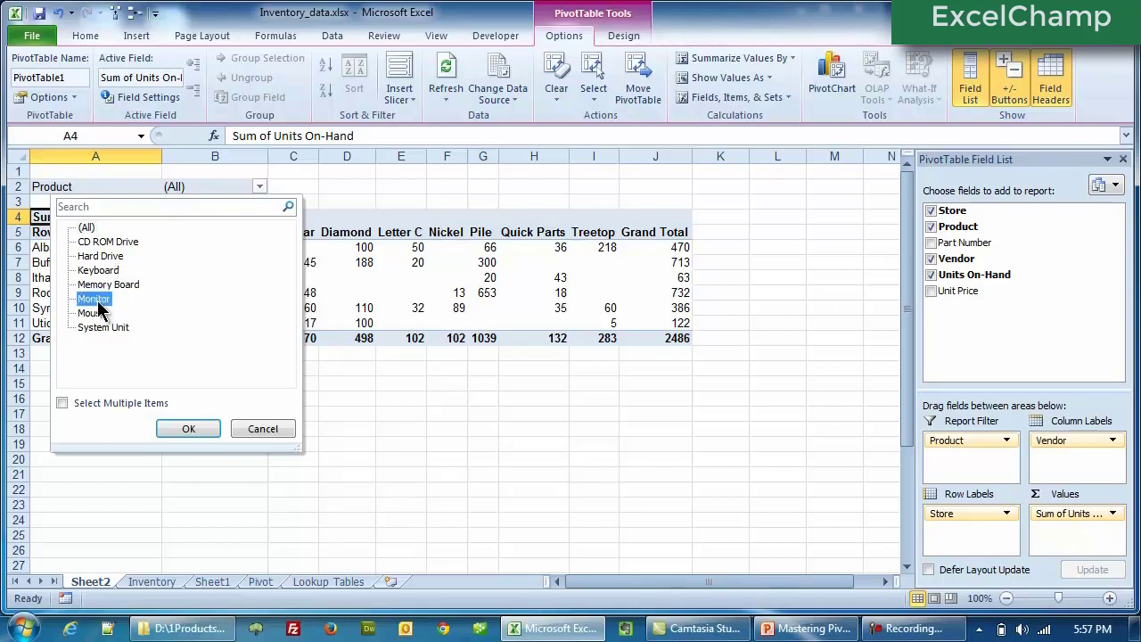
left_click(193, 430)
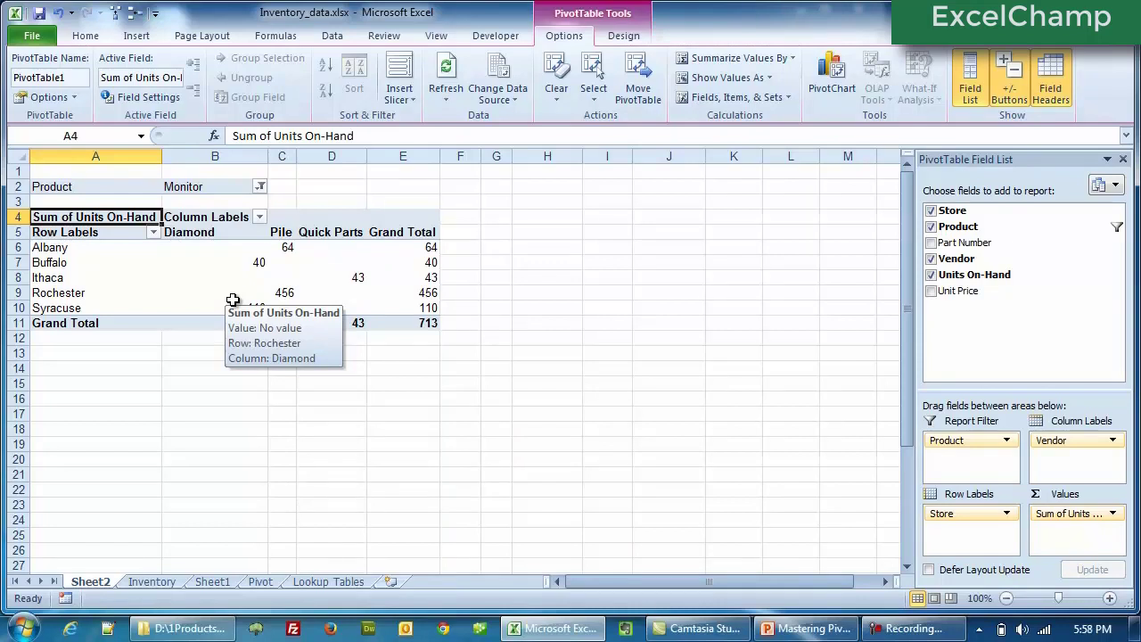
Step: Allow multiple items in the Product report filter and include Keyboard and Mouse along with Monitor
left_click(261, 189)
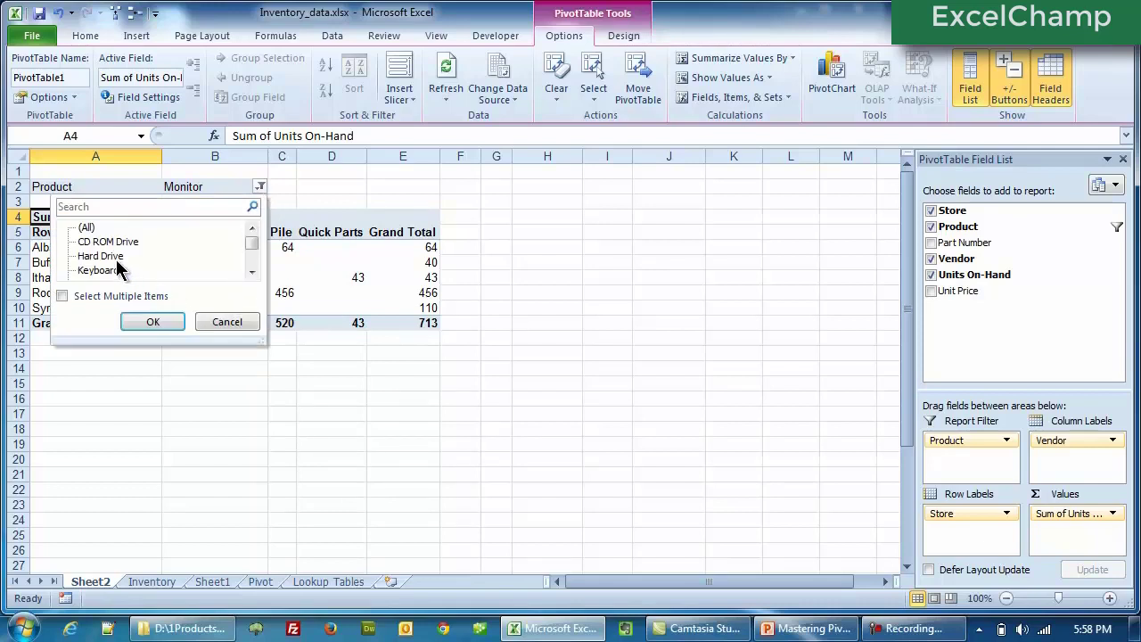
left_click(63, 297)
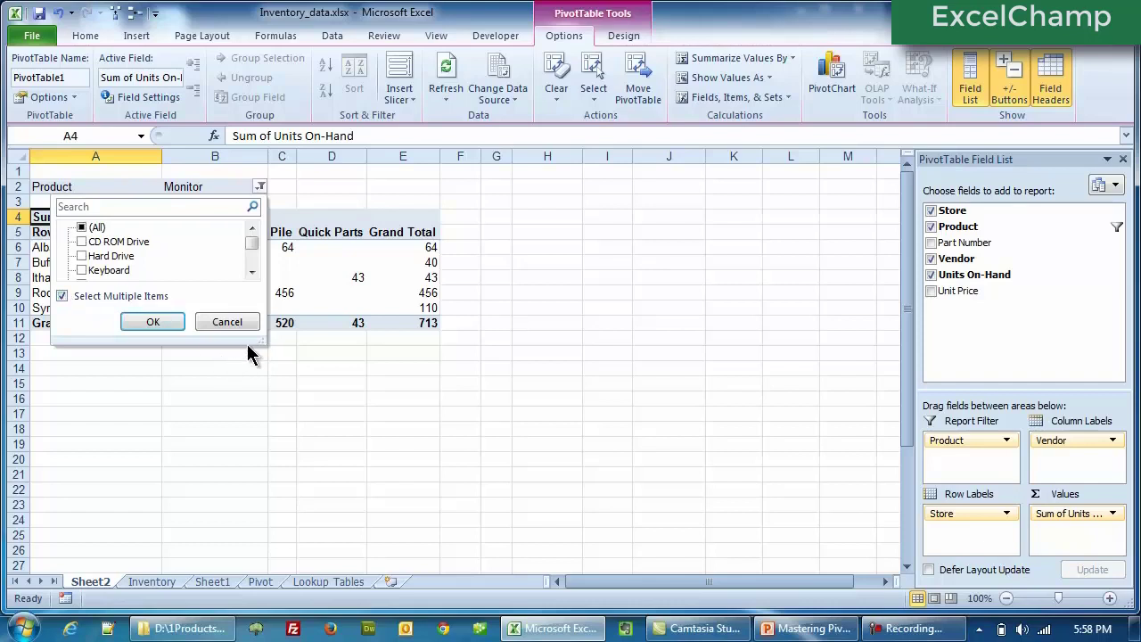
left_click_drag(263, 350, 292, 437)
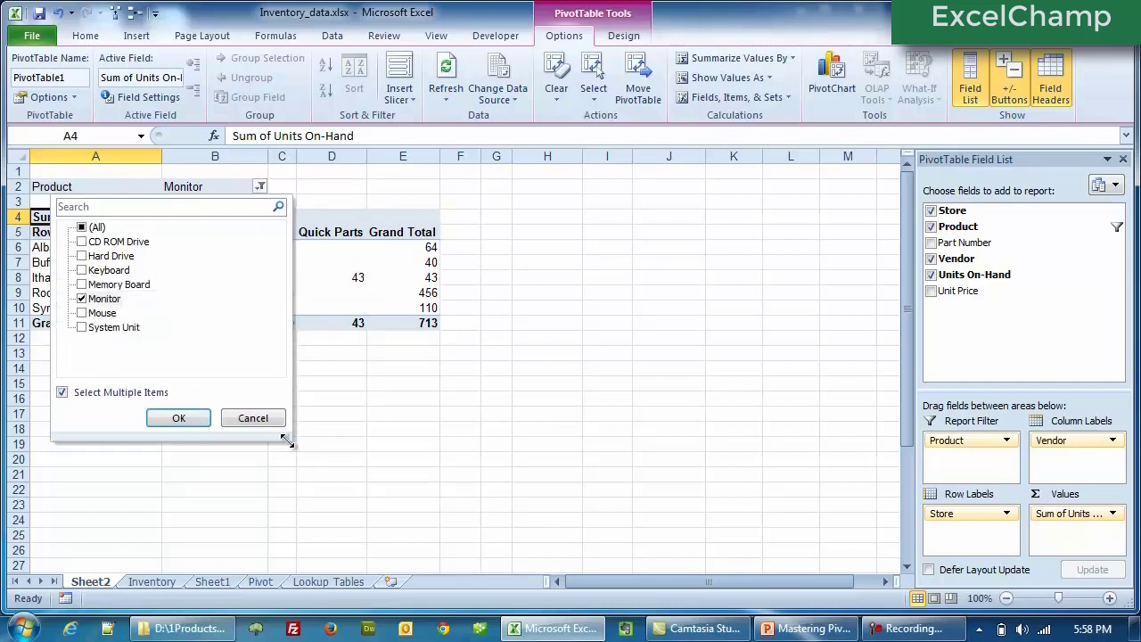
left_click(81, 271)
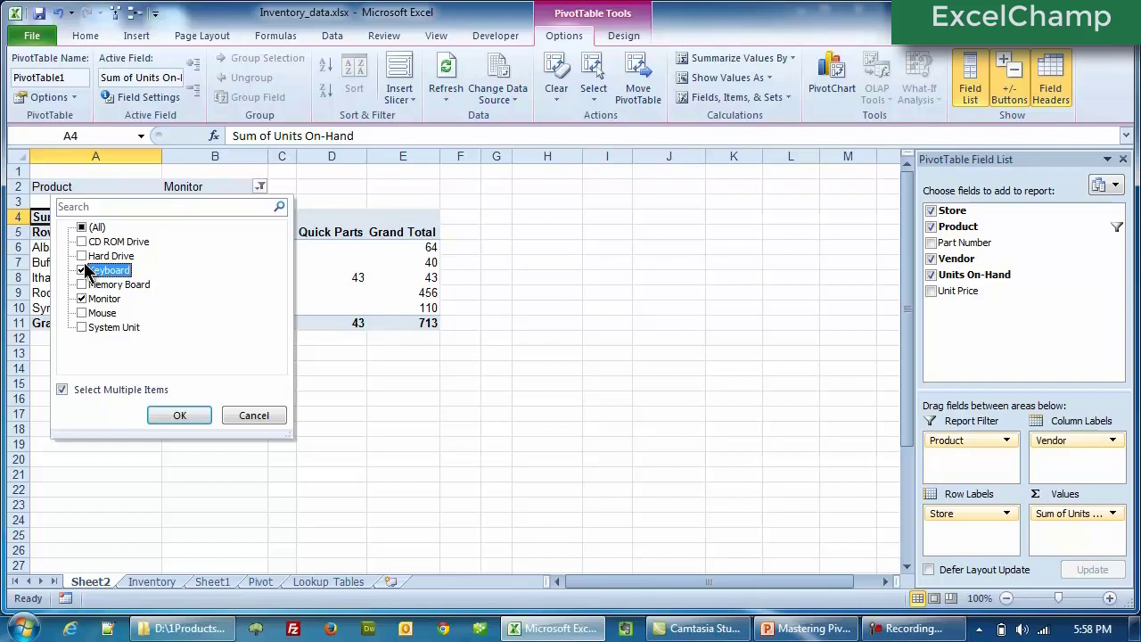
left_click(81, 314)
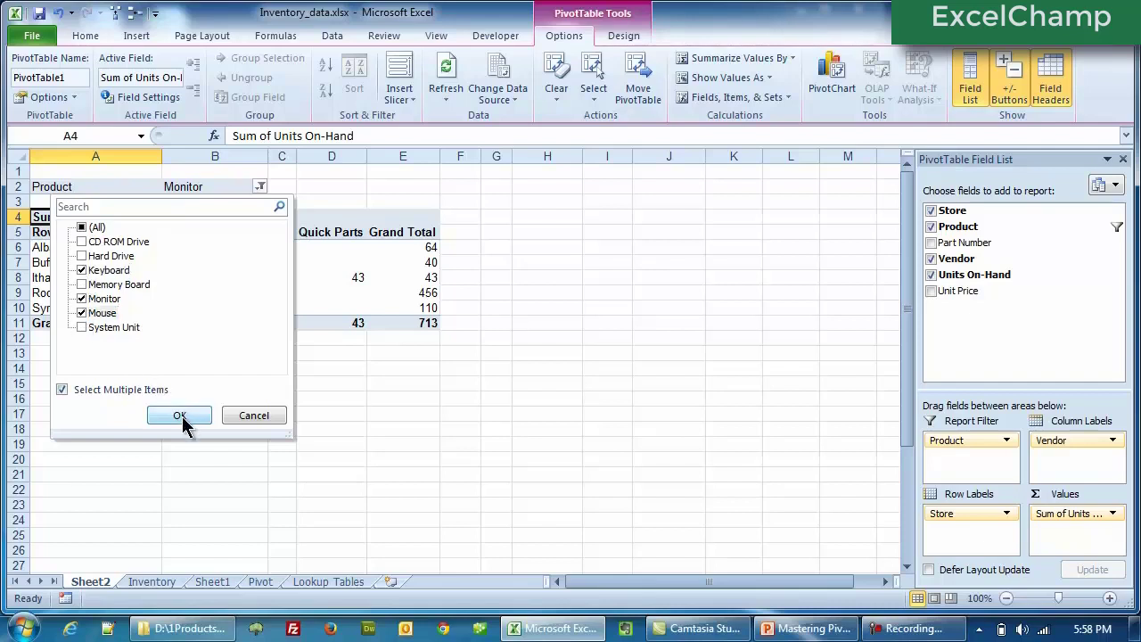
left_click(180, 418)
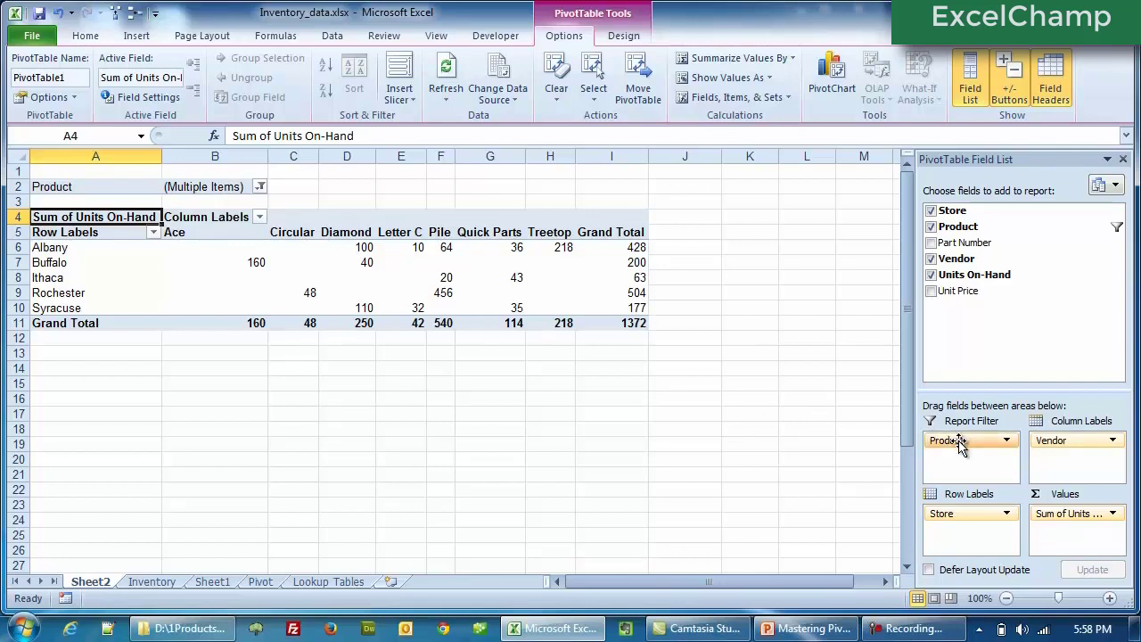
Step: Move Product from the report filter to below Store in the row labels and sort the stores A to Z
left_click_drag(960, 448, 965, 534)
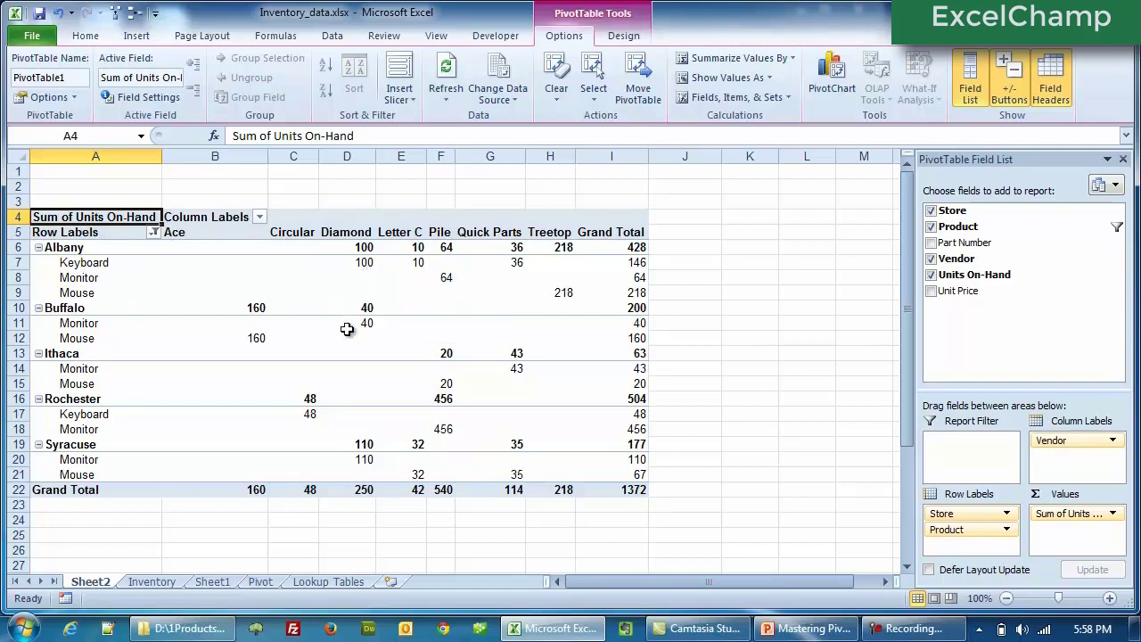
left_click(366, 309)
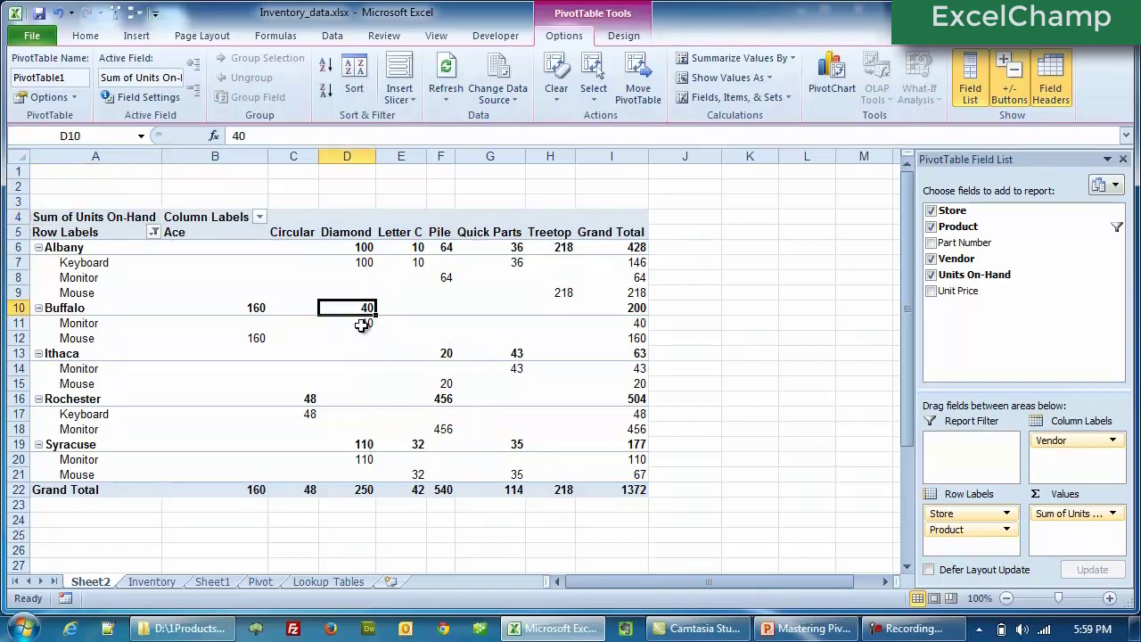
left_click(361, 324)
mouse_move(352, 387)
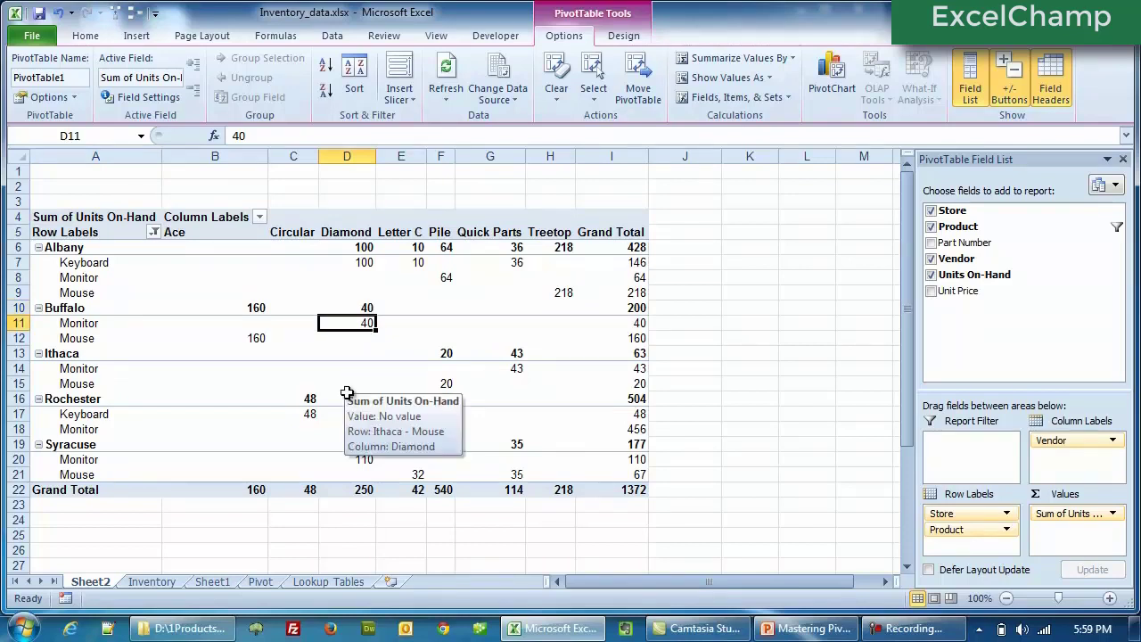
mouse_move(267, 348)
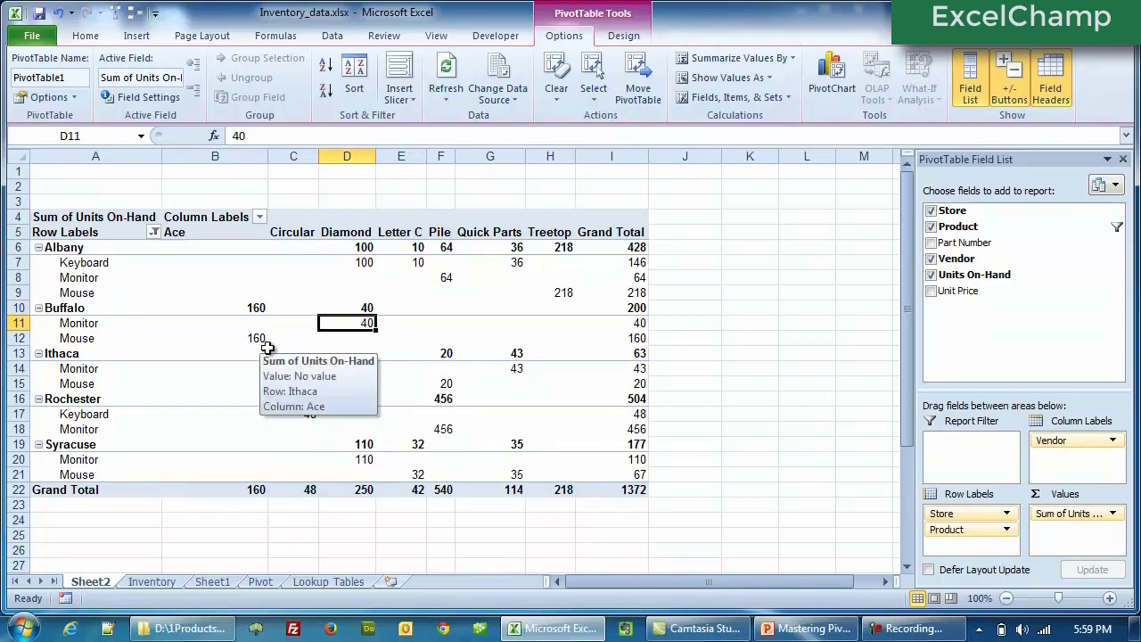
left_click(152, 237)
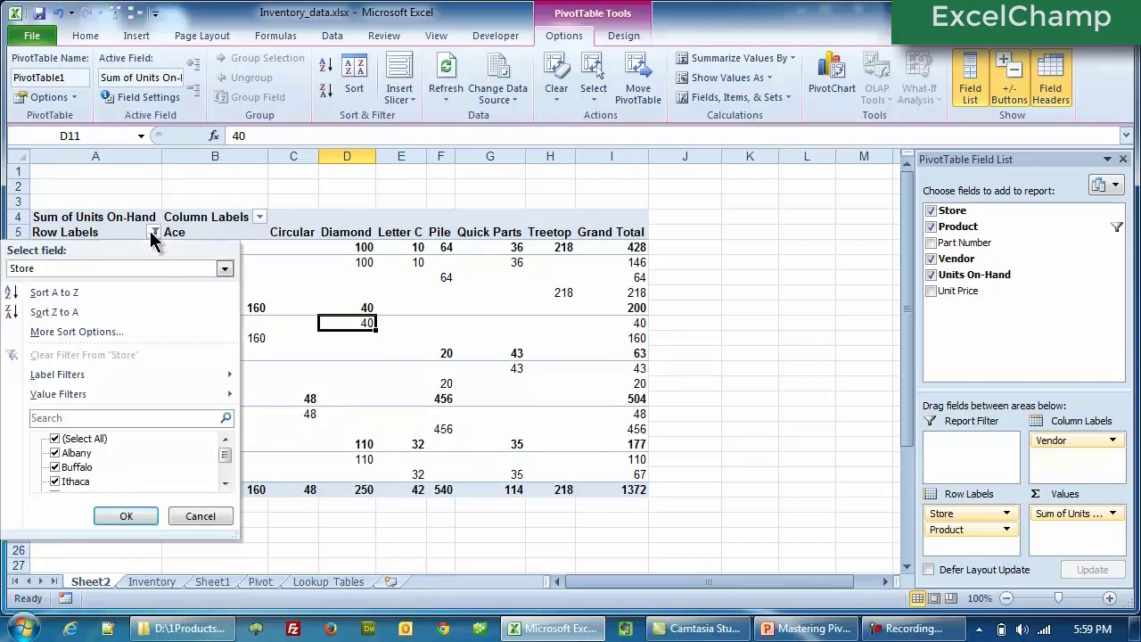
left_click(107, 292)
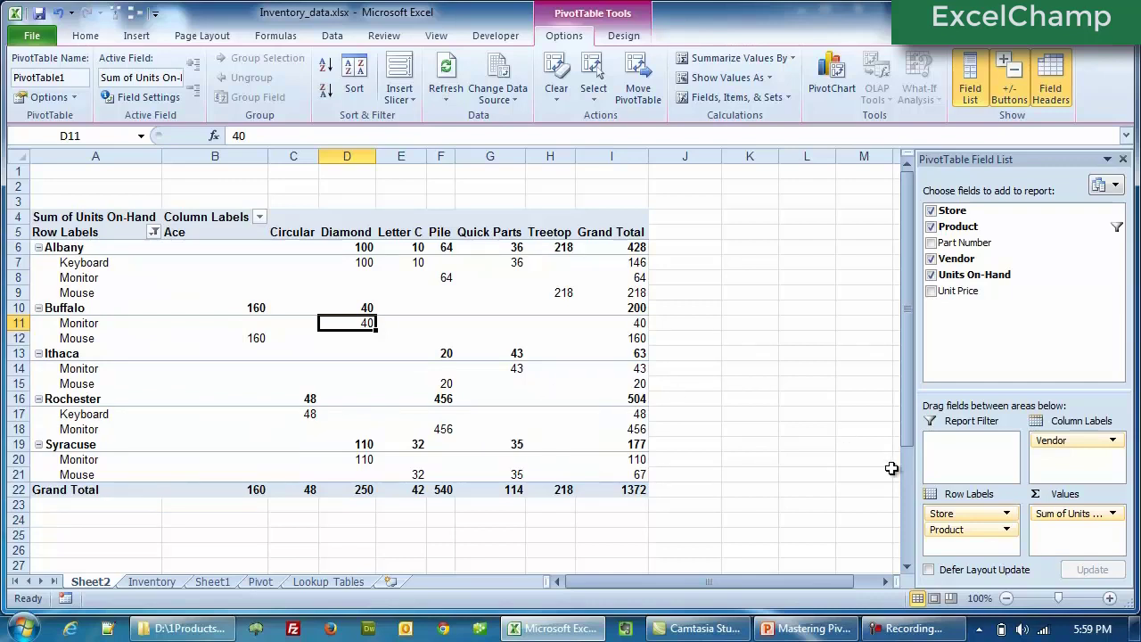
Step: Remove the Store, Product, Vendor and Units On-Hand fields and clear the whole PivotTable, including its remaining filter
left_click_drag(968, 517, 814, 442)
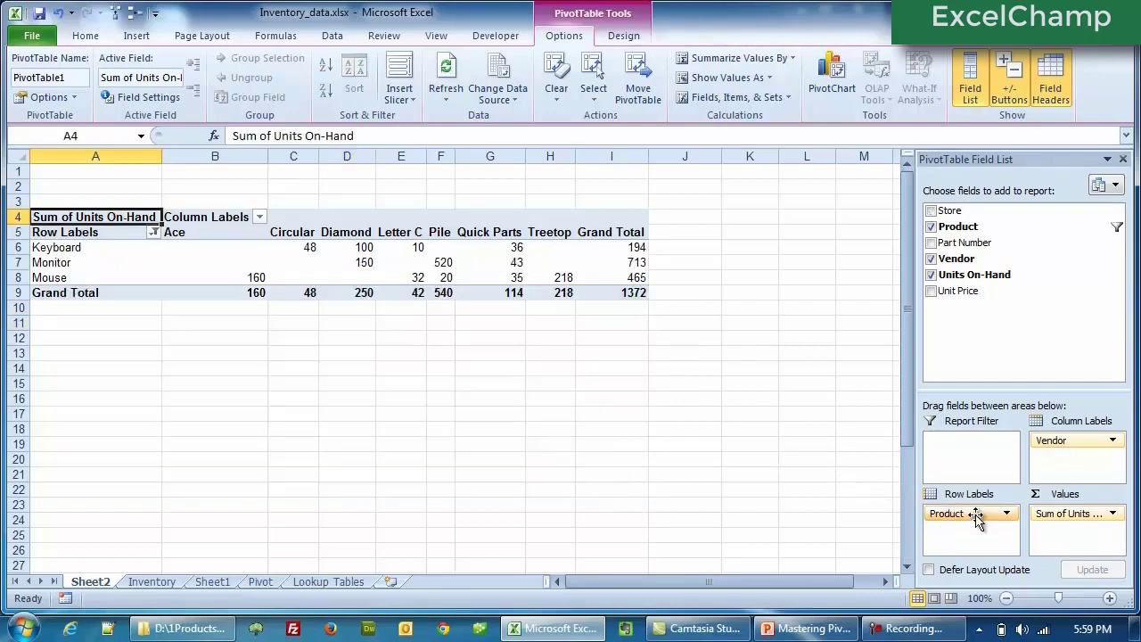
left_click_drag(970, 515, 782, 481)
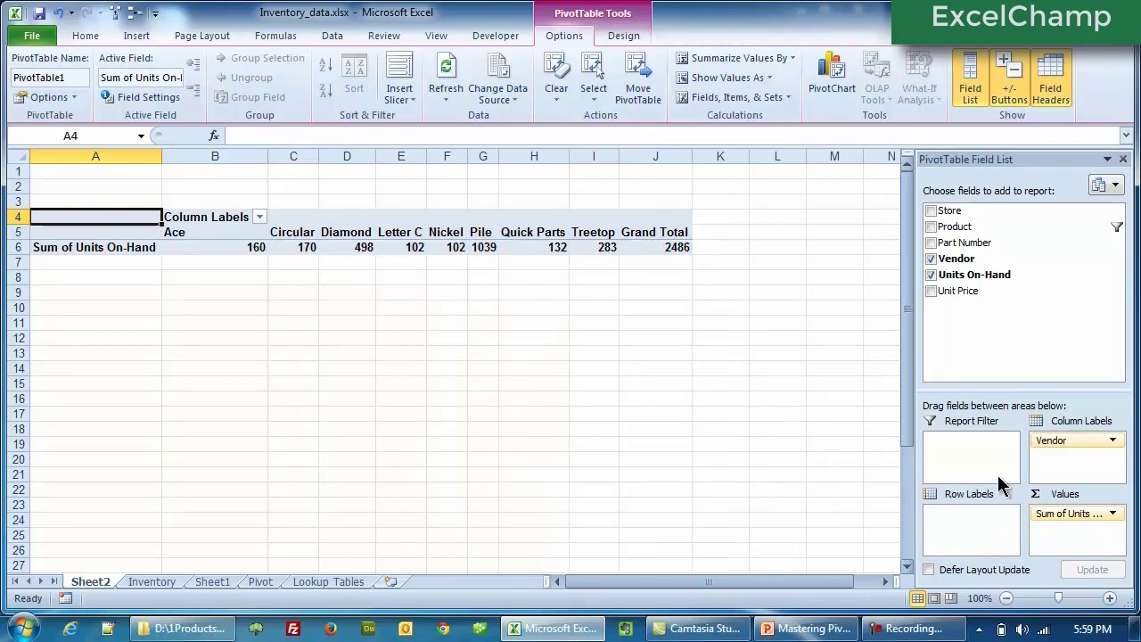
left_click_drag(1047, 440, 758, 415)
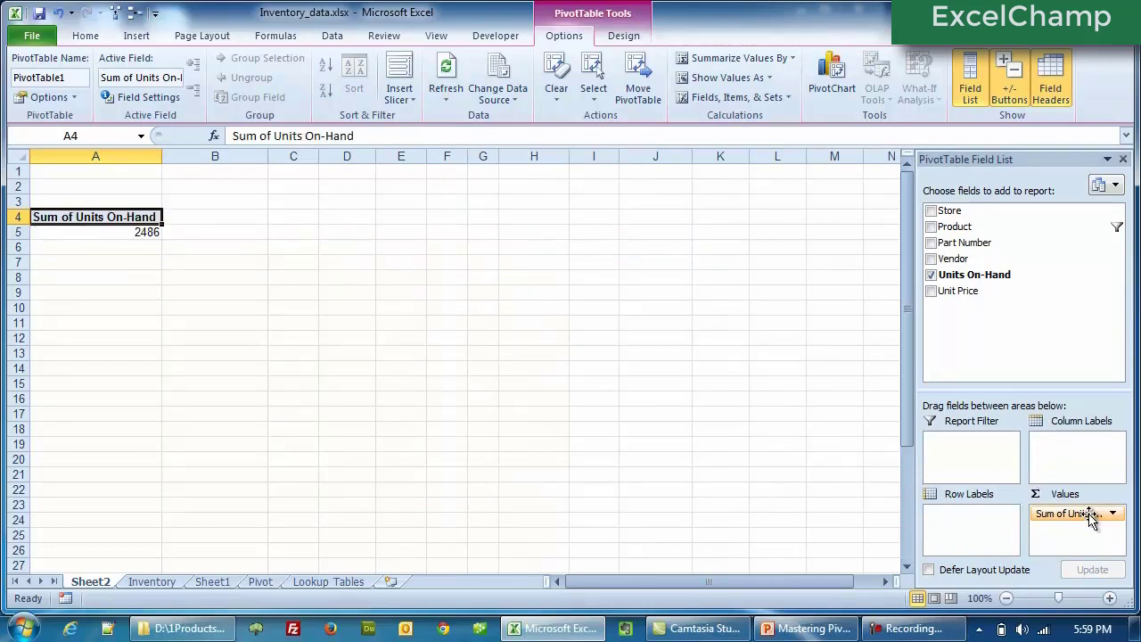
left_click_drag(1079, 513, 721, 424)
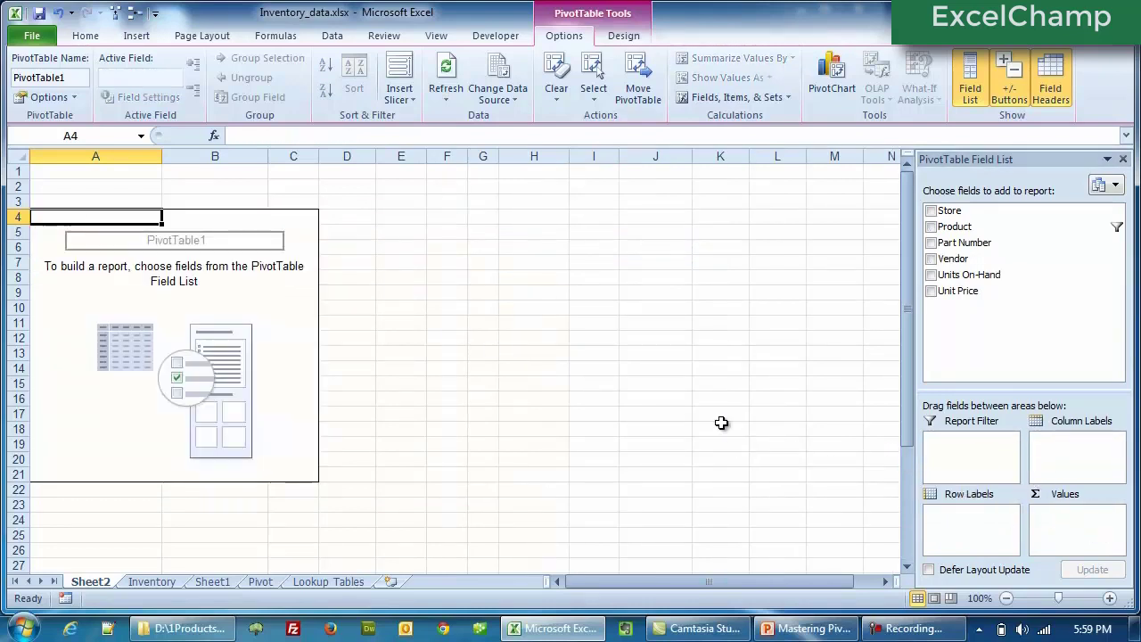
left_click(556, 93)
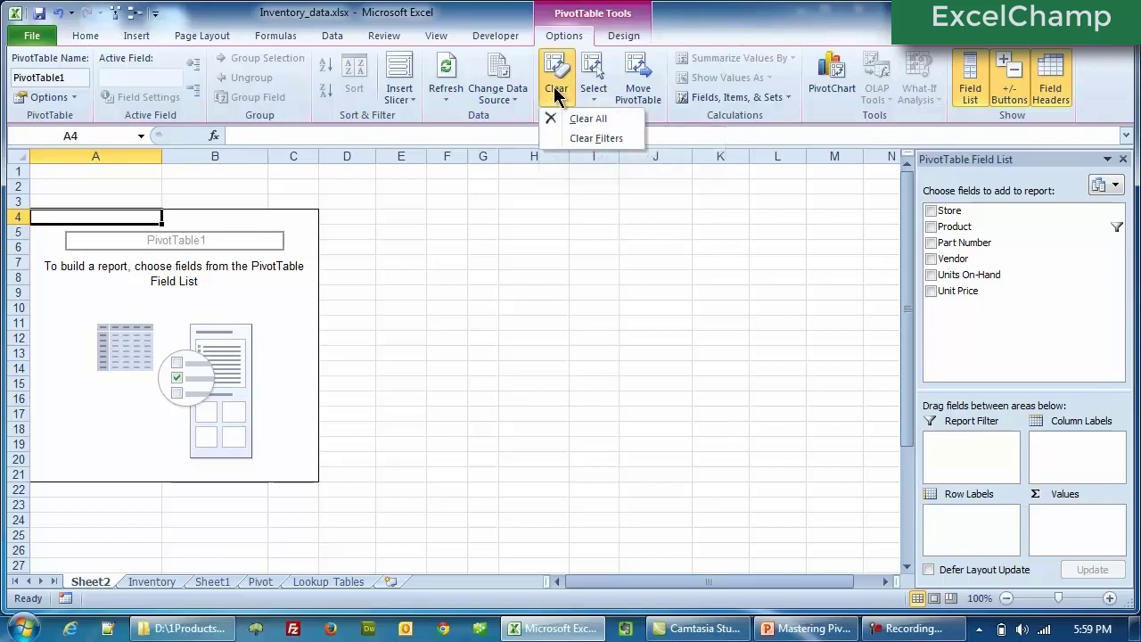
left_click(591, 119)
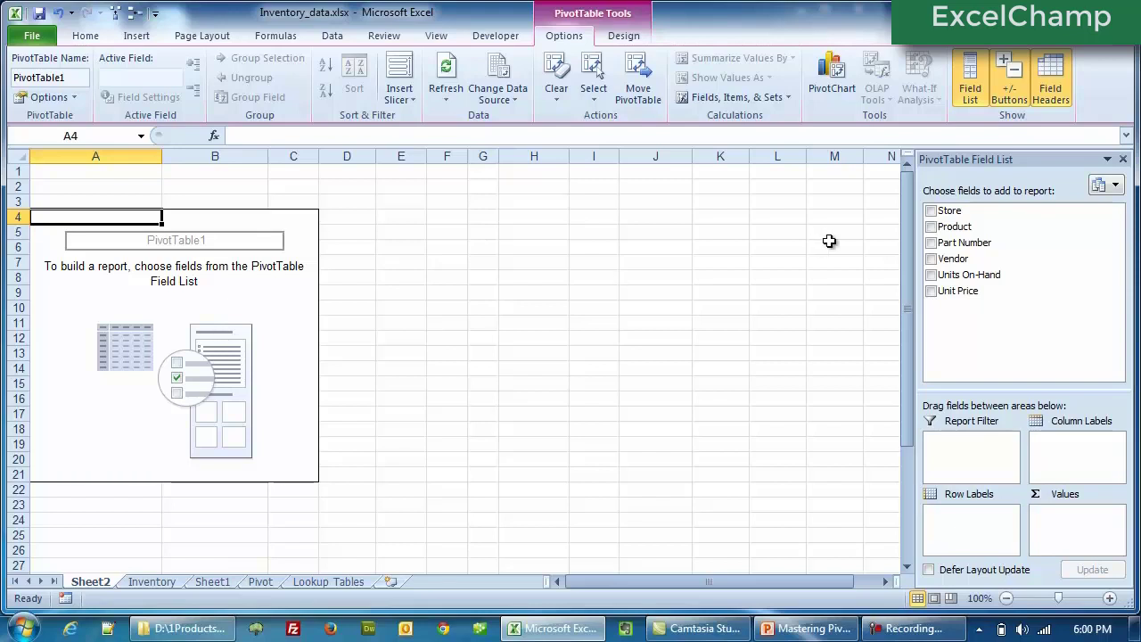
Step: Add Store and Product as row labels and Units On-Hand as the summed values of the empty PivotTable
left_click(930, 211)
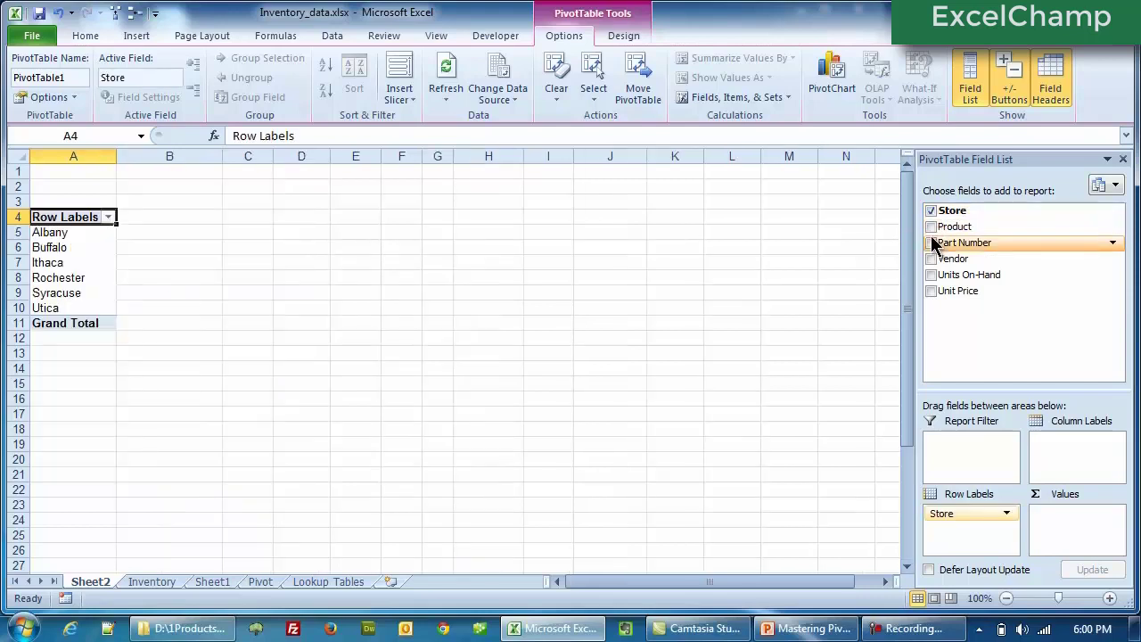
left_click(931, 226)
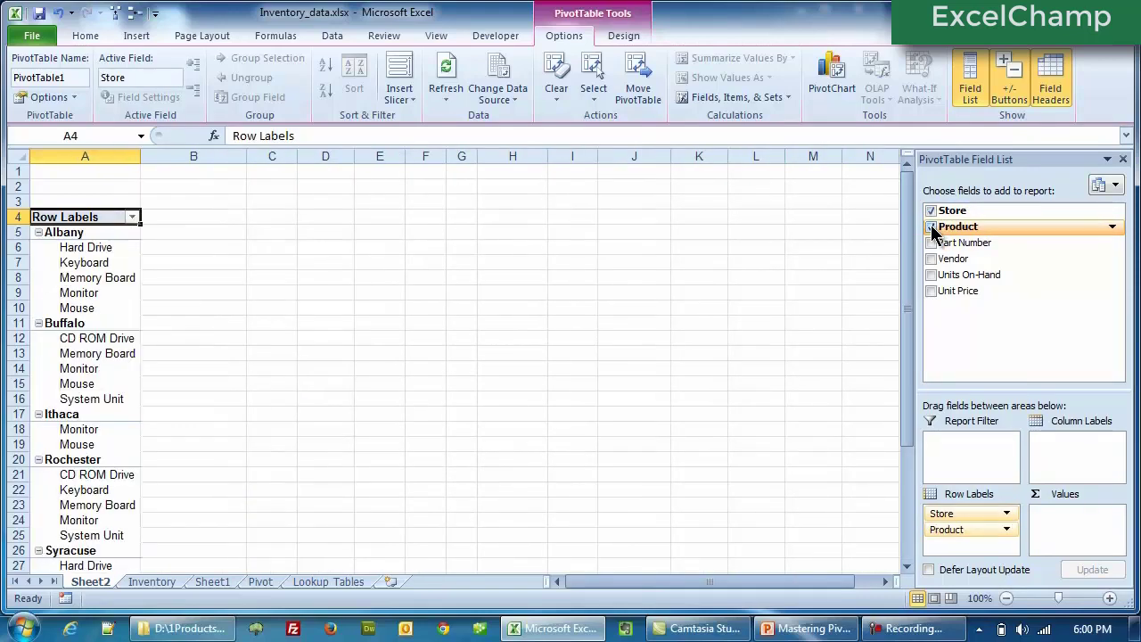
left_click(930, 275)
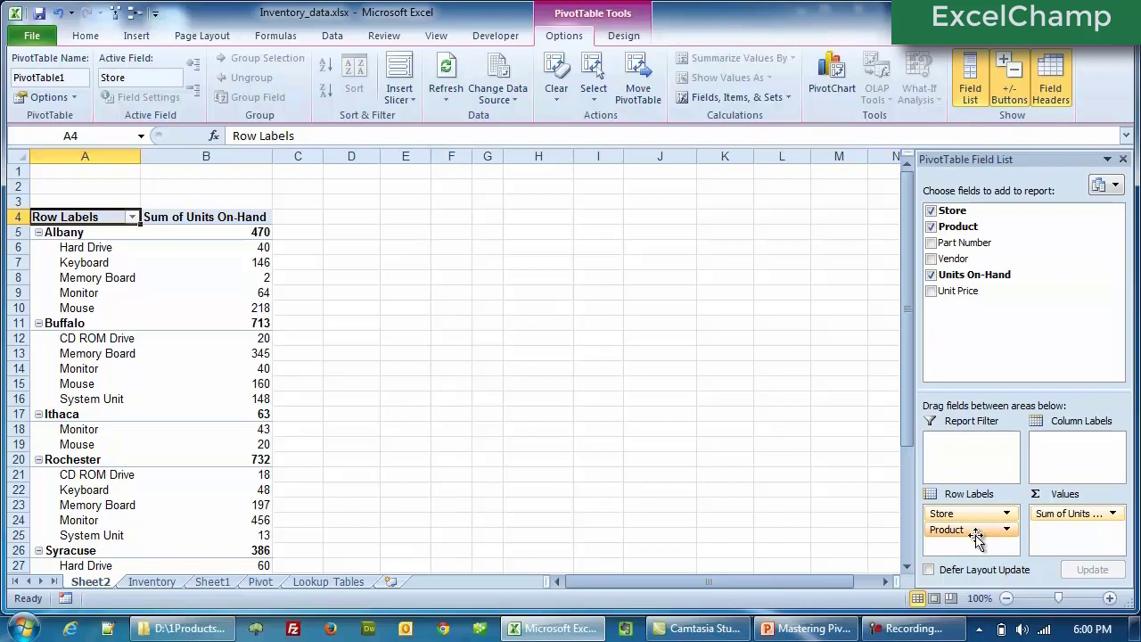
Step: Move Product from the row labels to the column labels and add Vendor as the report filter
left_click_drag(978, 530, 1064, 468)
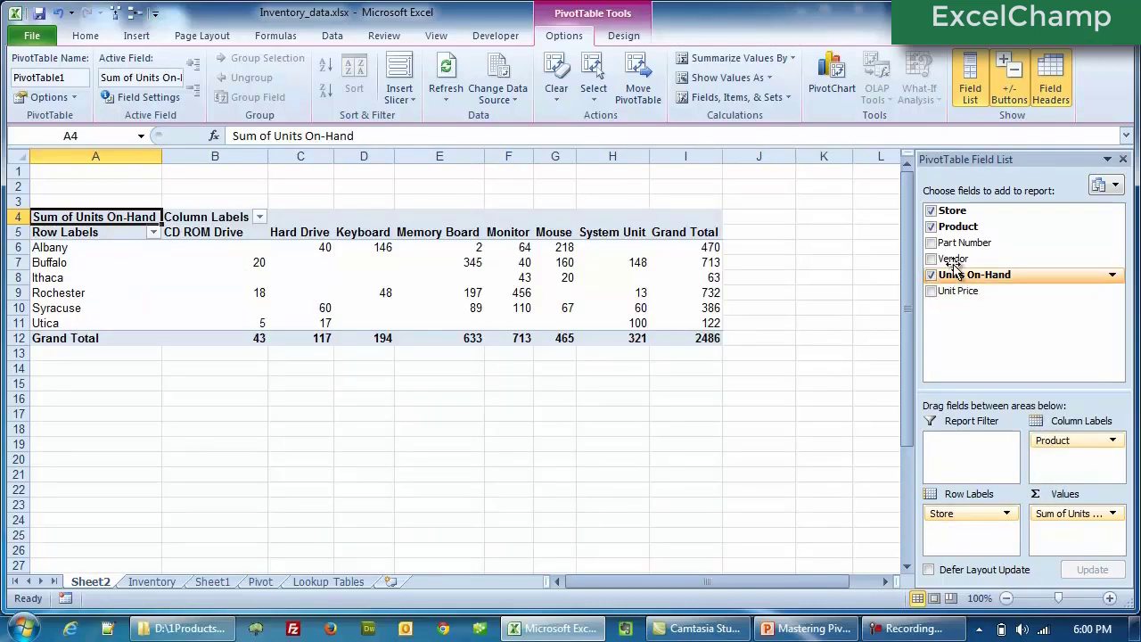
left_click_drag(950, 258, 954, 461)
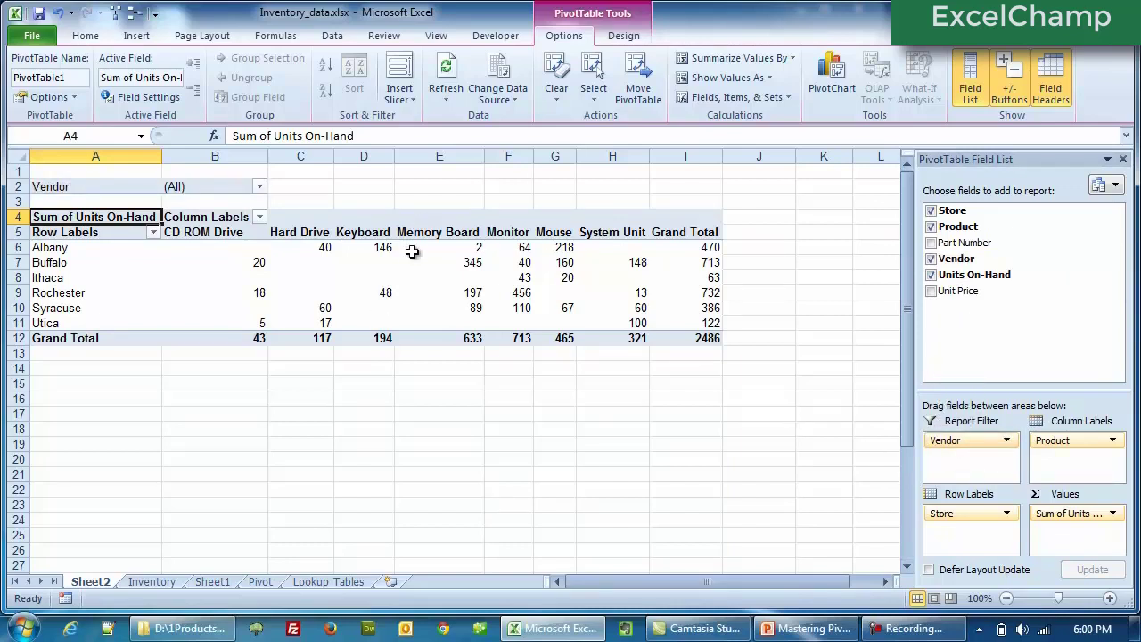
mouse_move(406, 291)
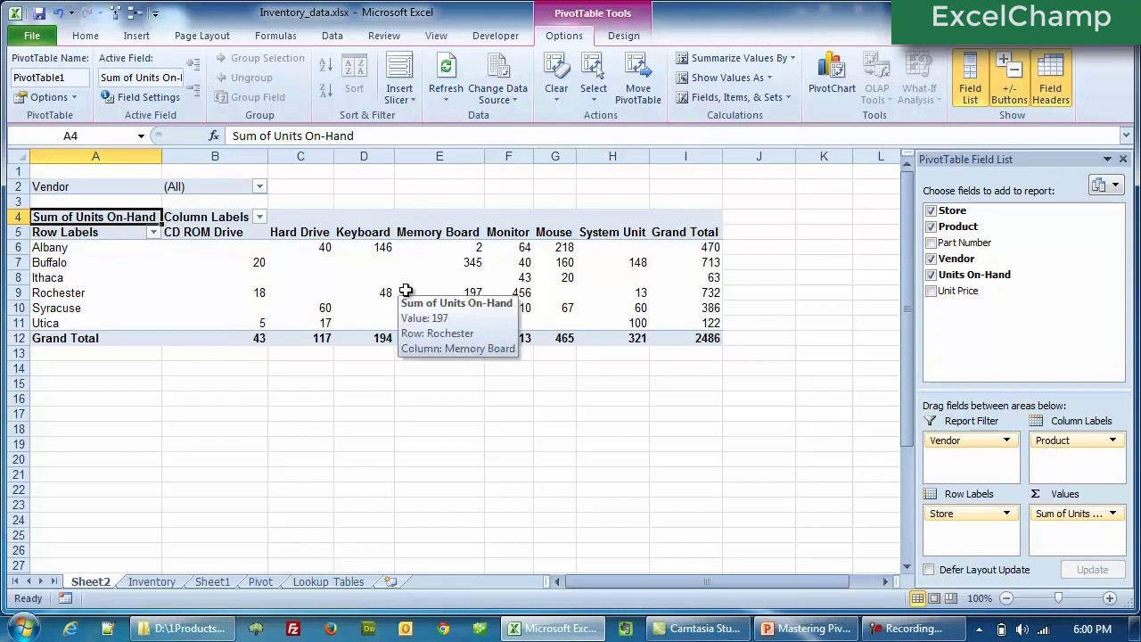